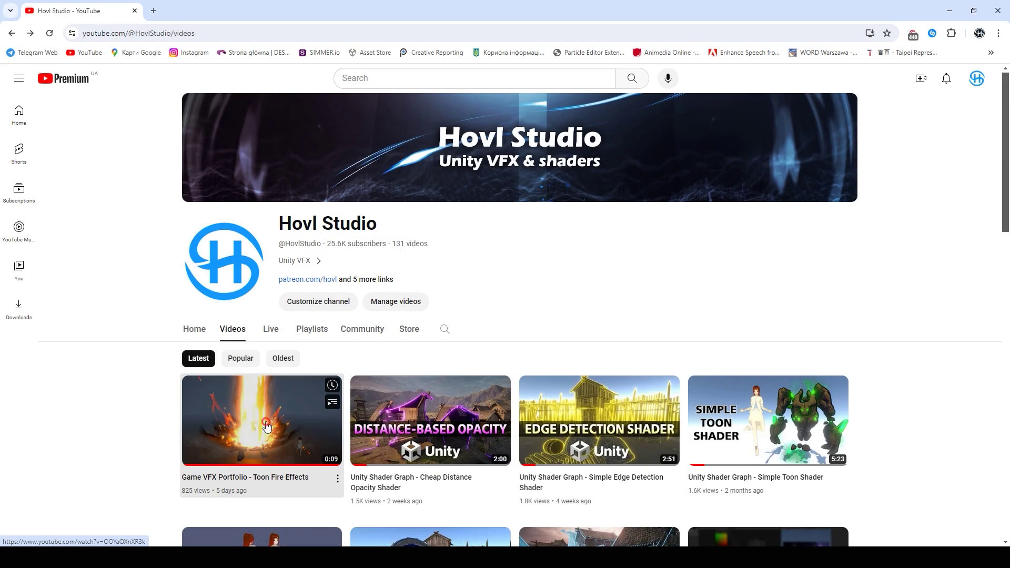
Play the Toon Fire Effects video from the channel's latest uploads and examine the fire slash effect, pausing and skipping ahead
left_click(267, 426)
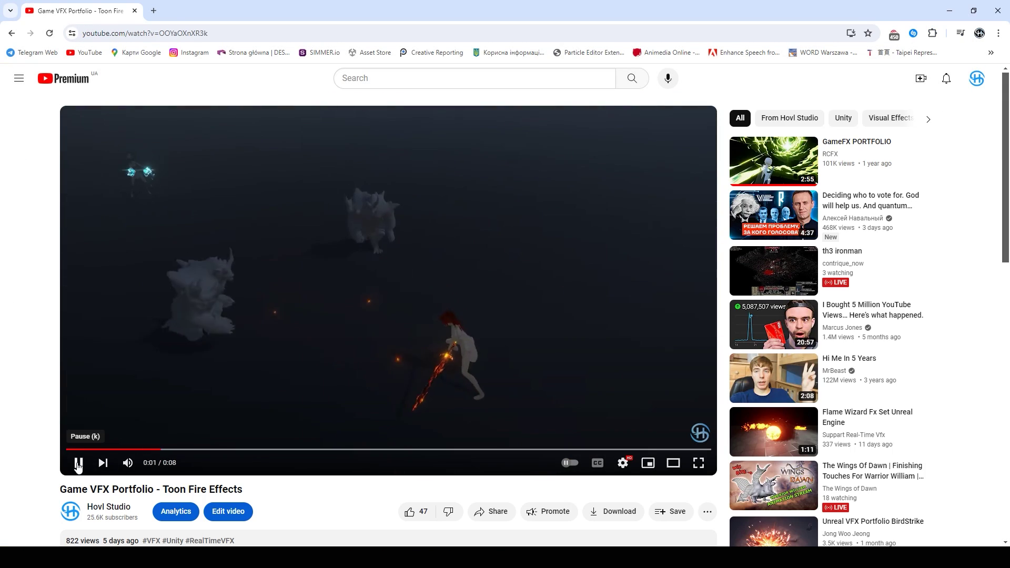
left_click(78, 463)
left_click(74, 467)
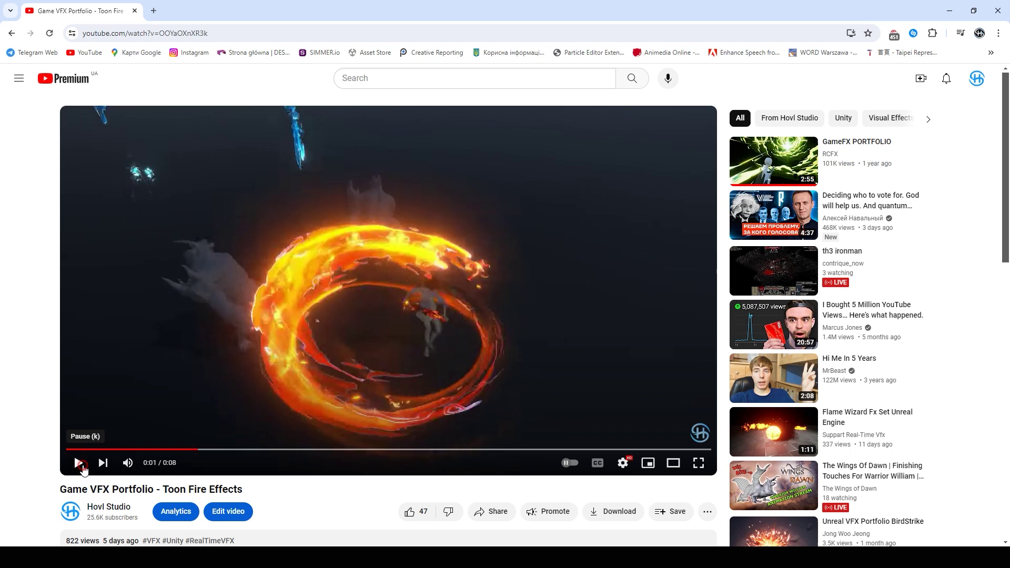
left_click(81, 467)
left_click(82, 468)
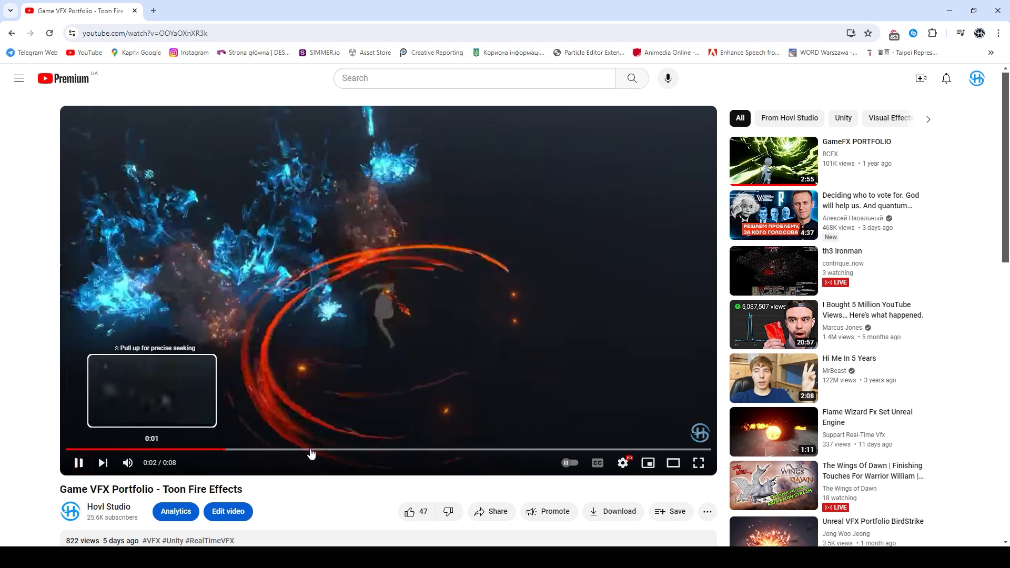
left_click(480, 451)
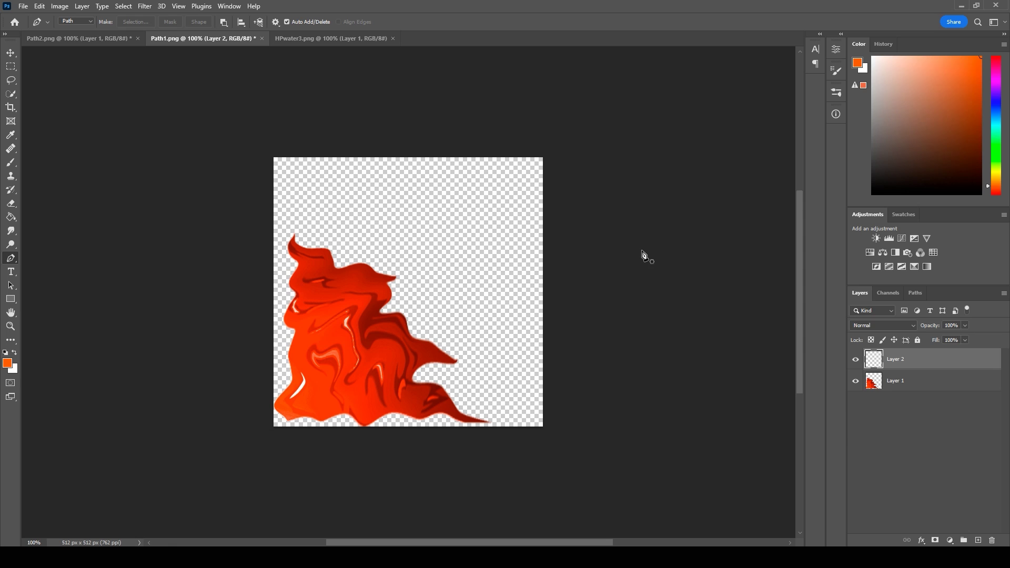
Outline a three-spiked flame shape with curved edges over the red reference using the Pen tool, and convert the path to a selection
left_click(294, 238)
left_click(491, 412)
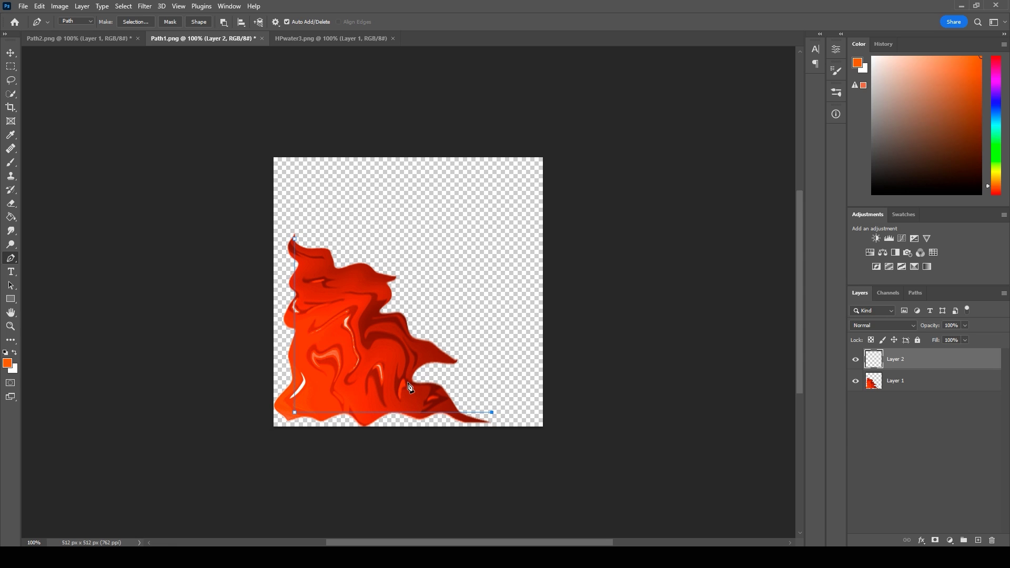
left_click_drag(407, 382, 409, 368)
left_click(455, 358)
left_click_drag(362, 335, 362, 311)
left_click(407, 298)
left_click_drag(294, 237, 275, 195)
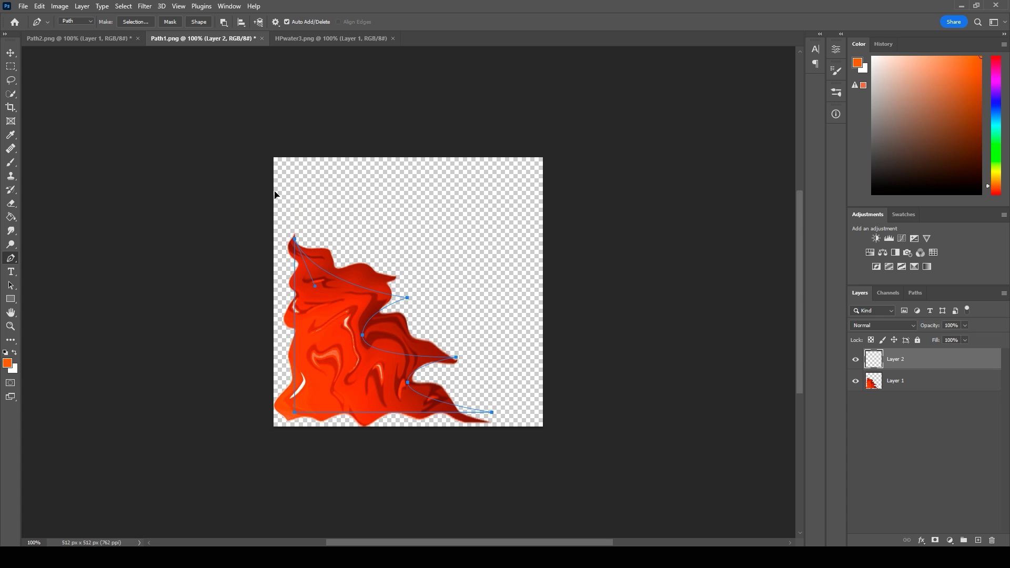
right_click(350, 298)
left_click(406, 344)
key("Return")
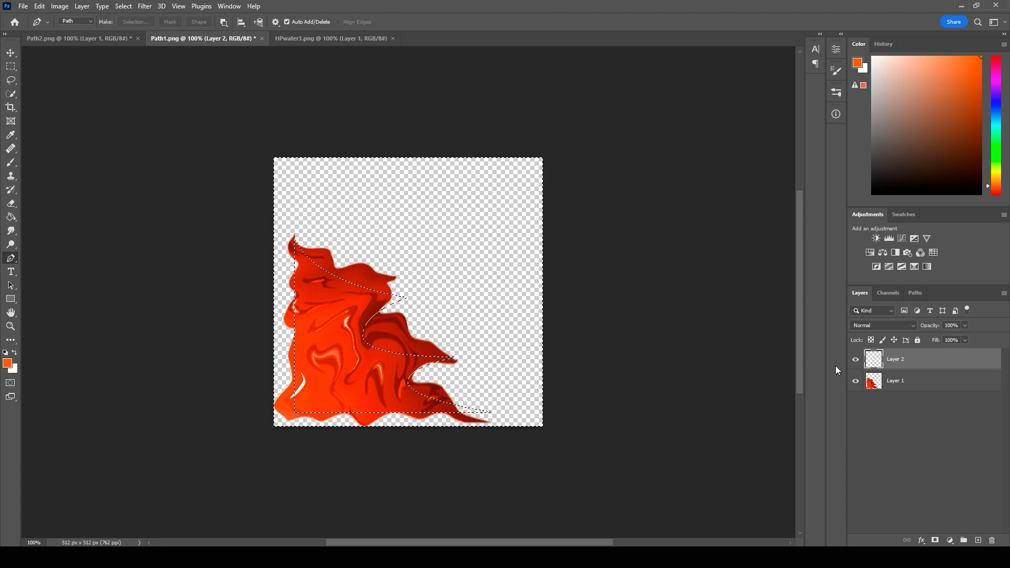
Fill the flame selection with the orange foreground color on Layer 2, deselect it, and hide Layer 1
key("g")
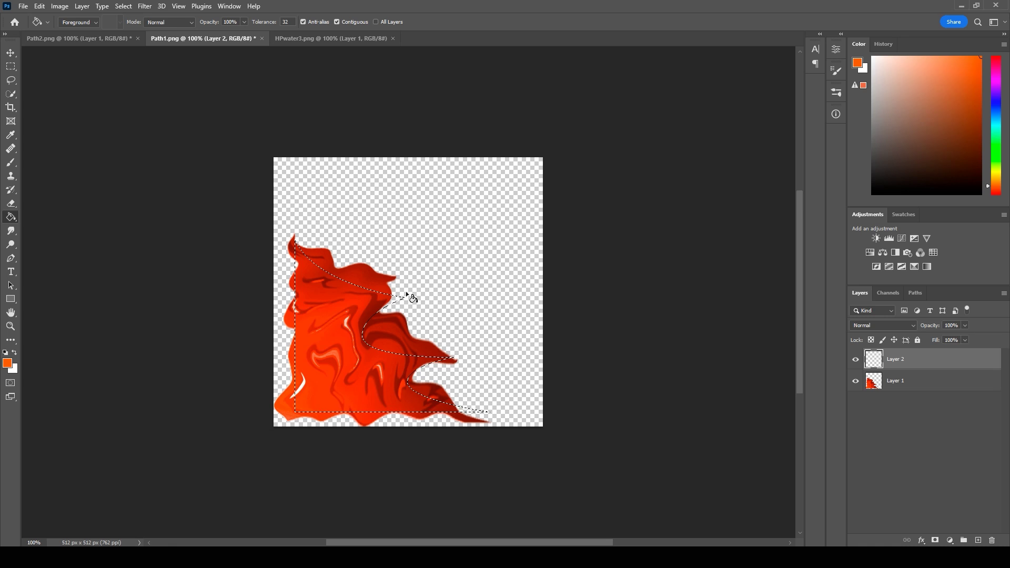
left_click(408, 297)
key("ctrl+d")
left_click(855, 380)
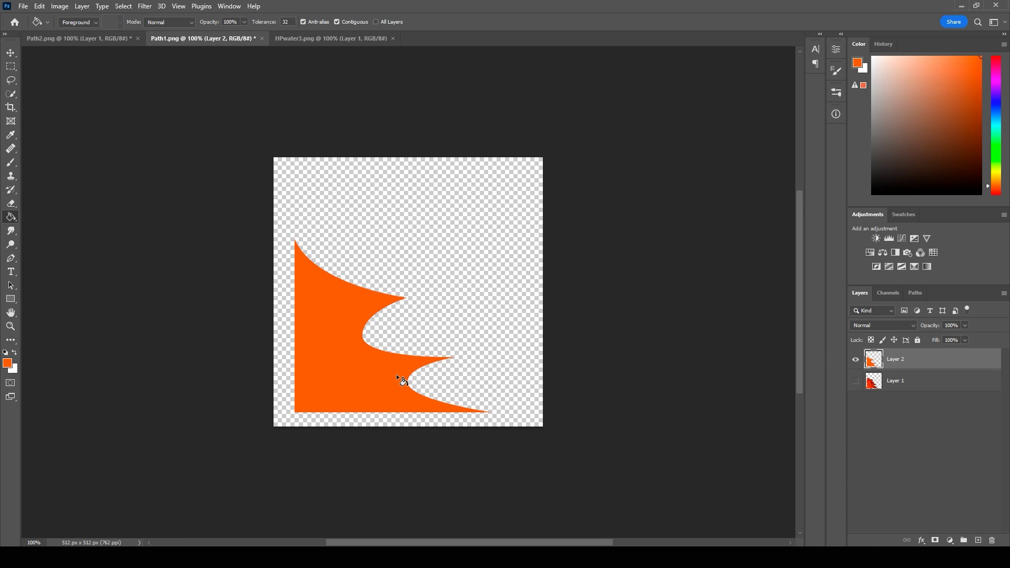
On a new layer, paint dark red-orange brush strokes across the flame's interior and along the curved edges of its spikes
left_click(978, 540)
left_click_drag(957, 168, 992, 116)
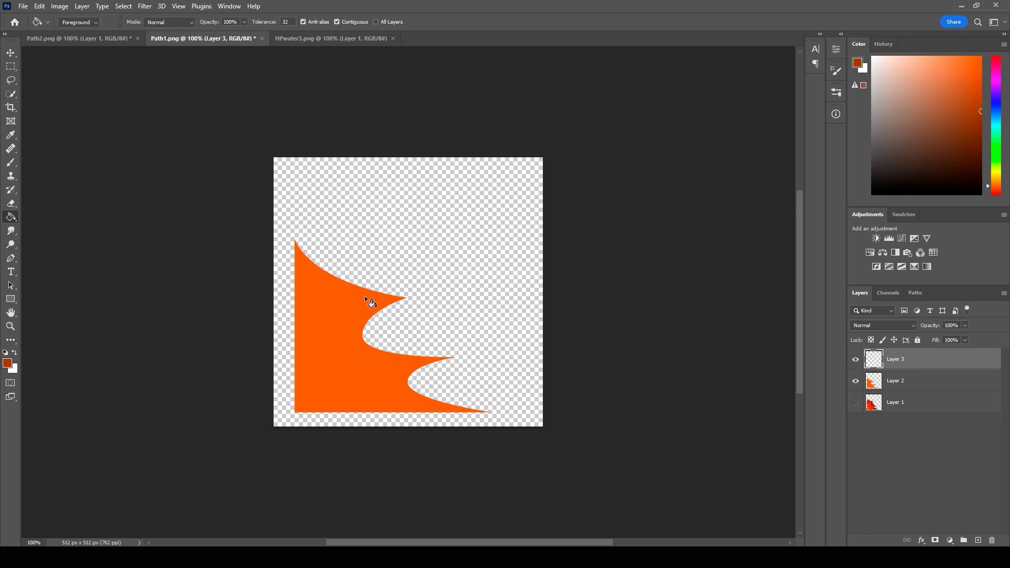
key("b")
left_click_drag(295, 272, 293, 349)
key("ctrl+z")
key("ctrl+z")
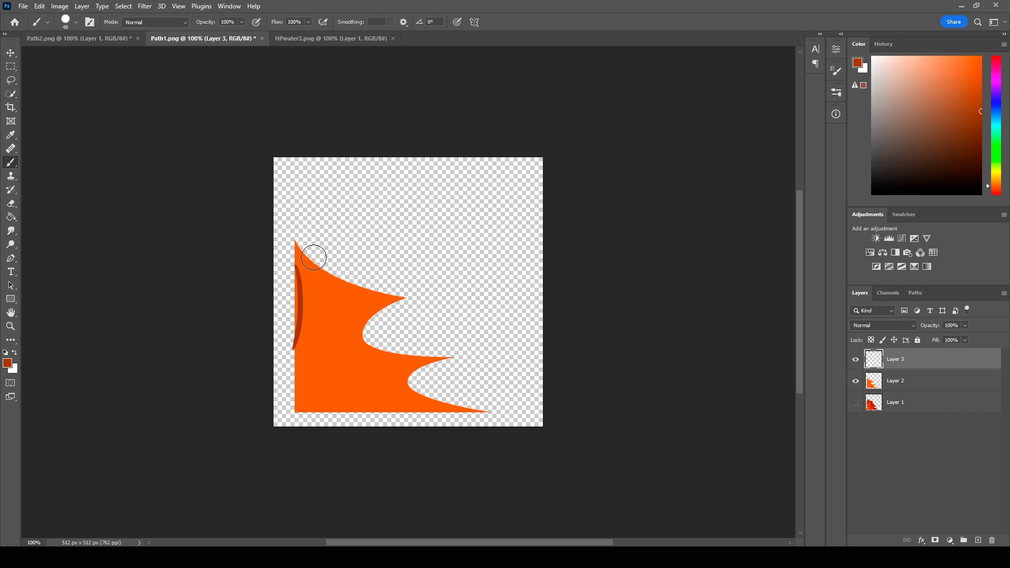
mouse_move(310, 256)
left_mouse_down()
mouse_move(346, 305)
mouse_move(355, 369)
left_mouse_up()
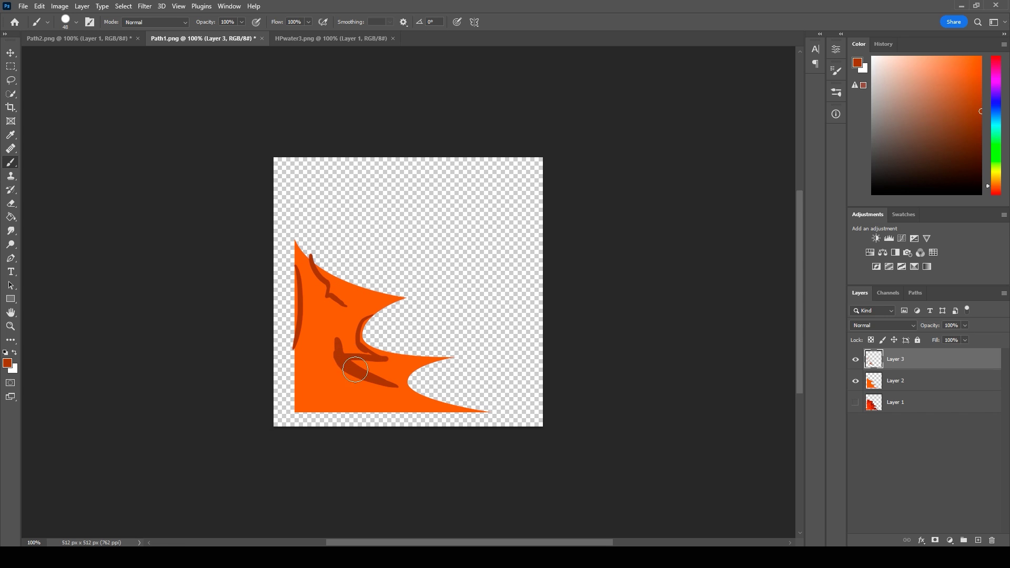
mouse_move(340, 318)
left_mouse_down()
mouse_move(339, 340)
mouse_move(399, 358)
mouse_move(416, 413)
mouse_move(361, 396)
left_mouse_up()
key("ctrl+z")
left_click_drag(329, 379, 312, 403)
left_click_drag(323, 334, 317, 378)
left_click_drag(320, 302, 334, 313)
left_click_drag(357, 295, 380, 299)
left_click_drag(304, 322, 306, 347)
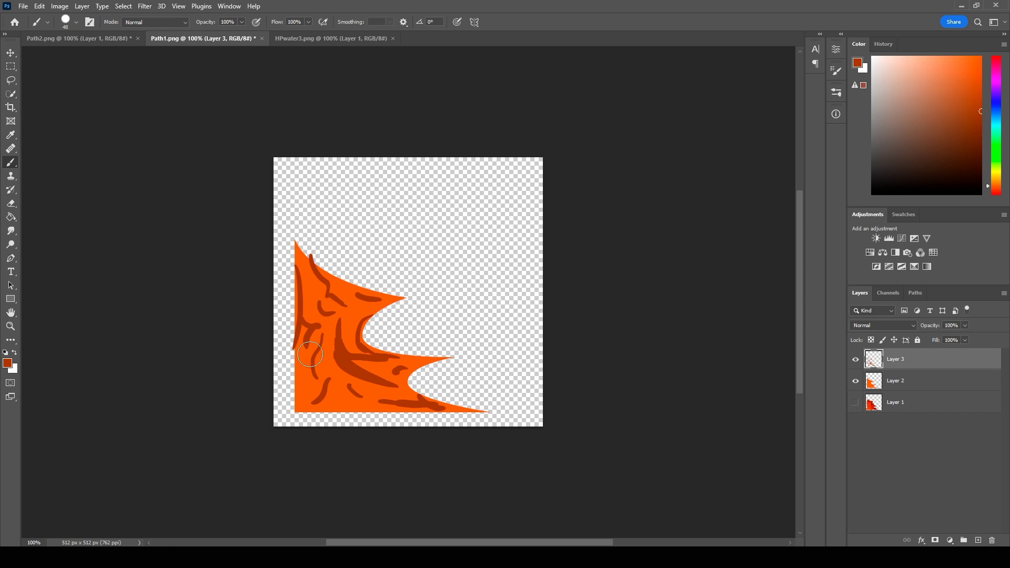
key("e")
key("b")
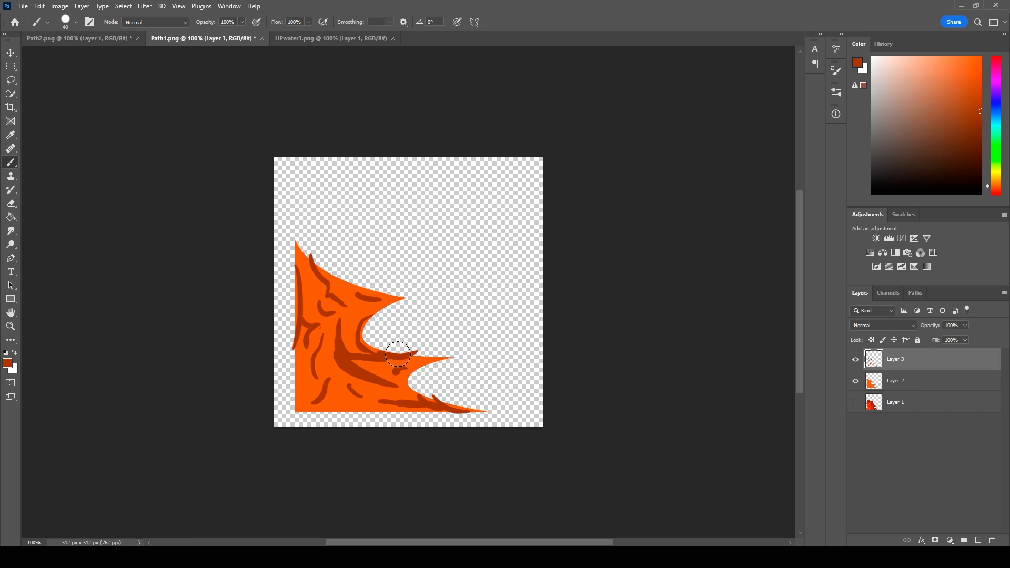
mouse_move(434, 350)
left_mouse_down()
mouse_move(366, 340)
mouse_move(397, 305)
mouse_move(370, 300)
left_mouse_up()
left_click_drag(342, 291, 369, 299)
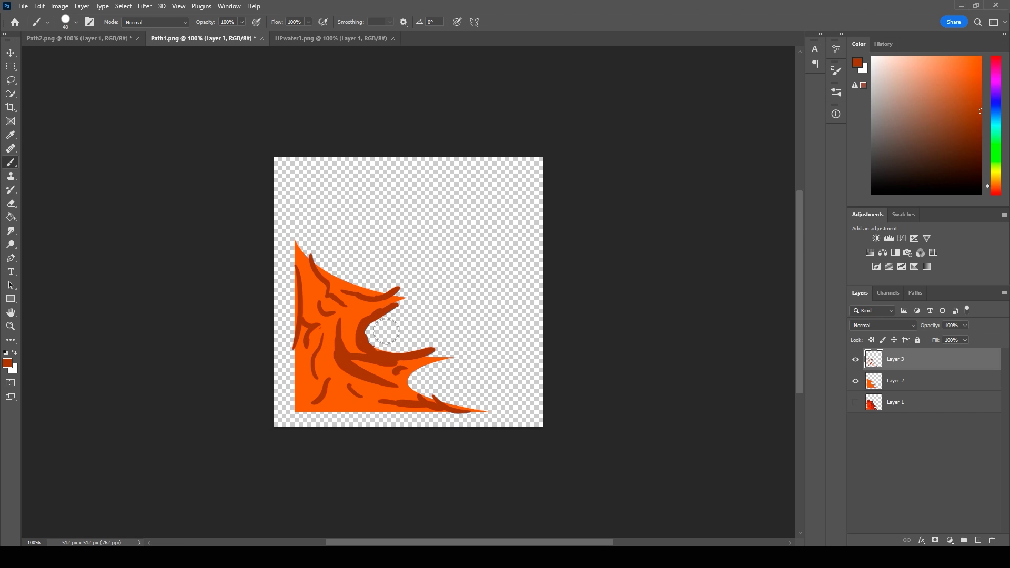
Delete the parts of the dark strokes on Layer 3 that extend outside the orange shape of Layer 2
left_click(875, 383, "ctrl")
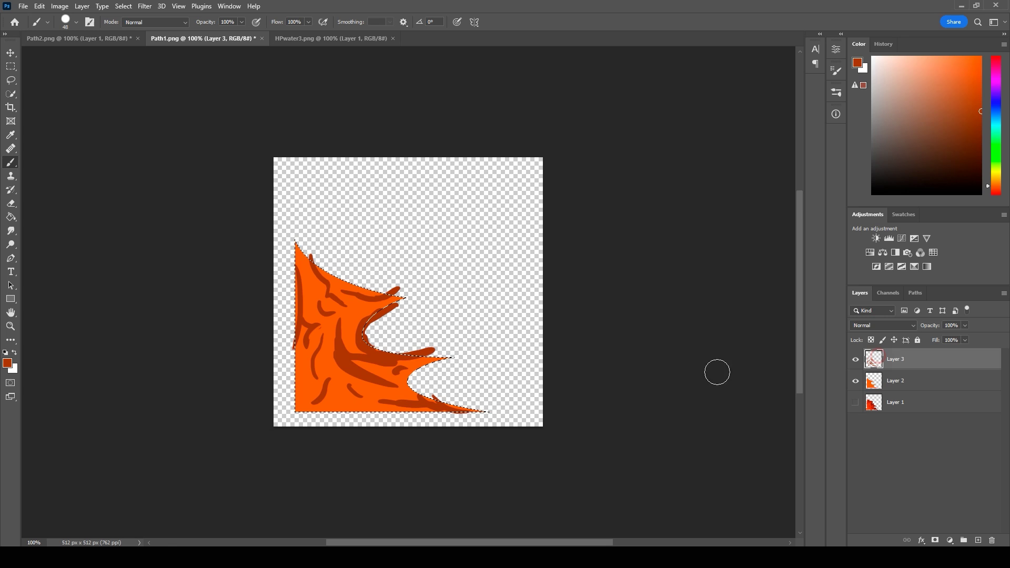
key("ctrl+shift+i")
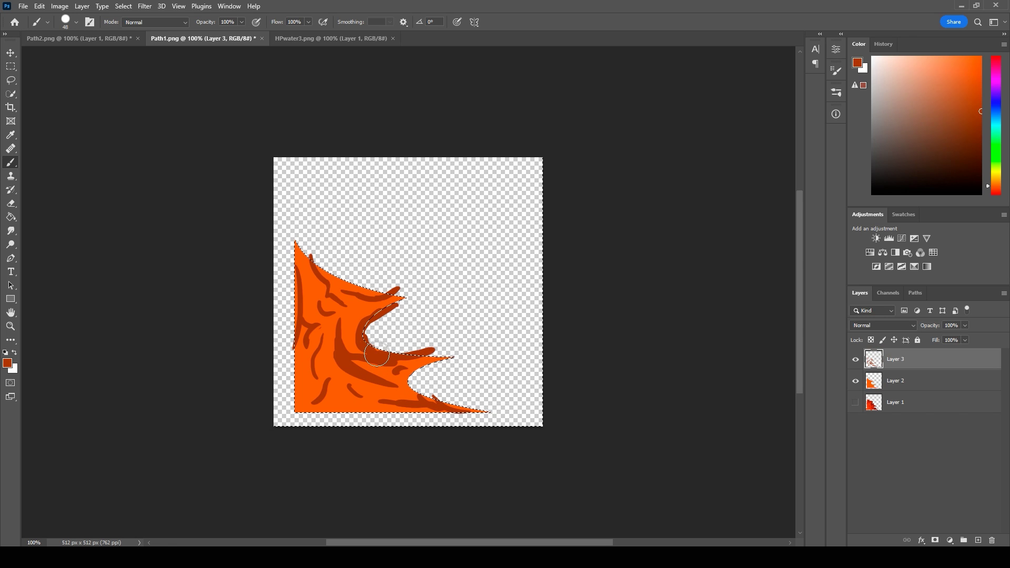
key("Delete")
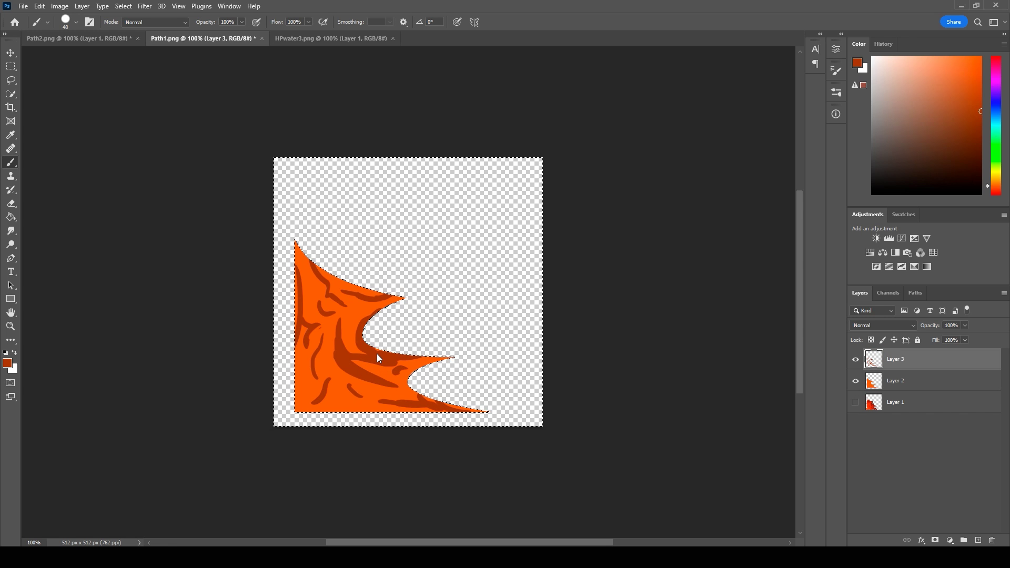
key("ctrl+d")
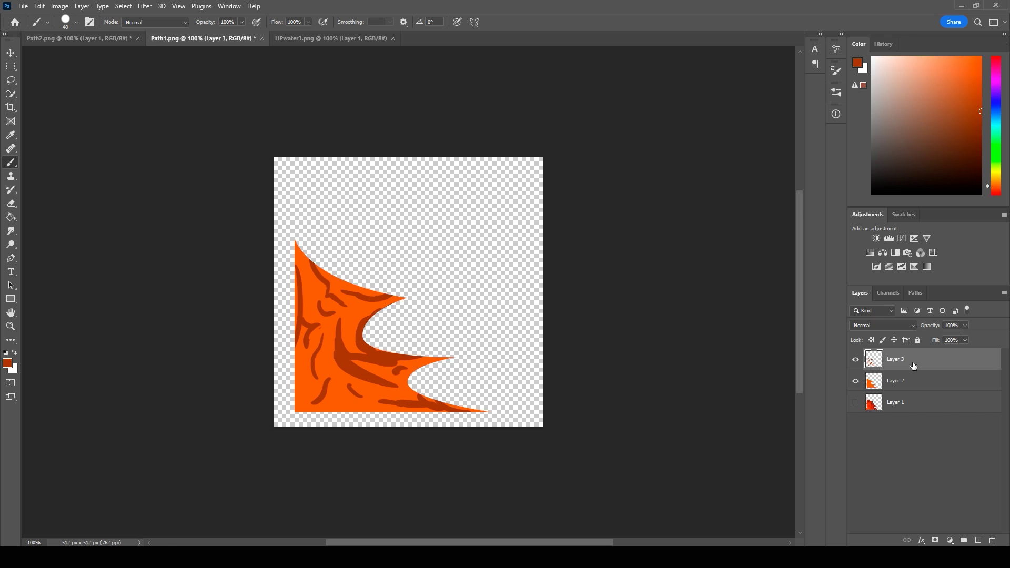
Add a new layer above the dark strokes and clip it to Layer 3 with a clipping mask
left_click(978, 540)
right_click(919, 362)
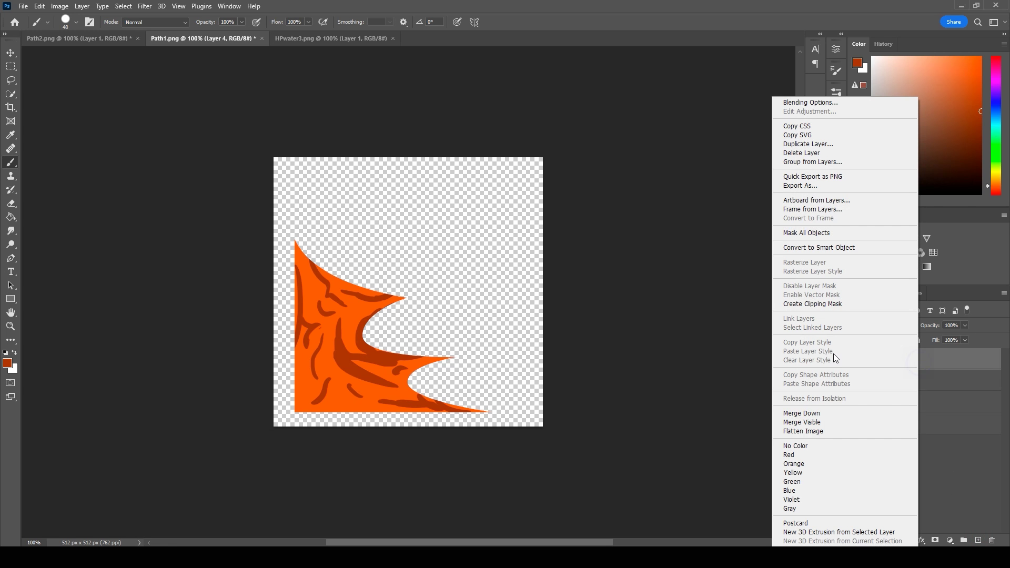
left_click(819, 304)
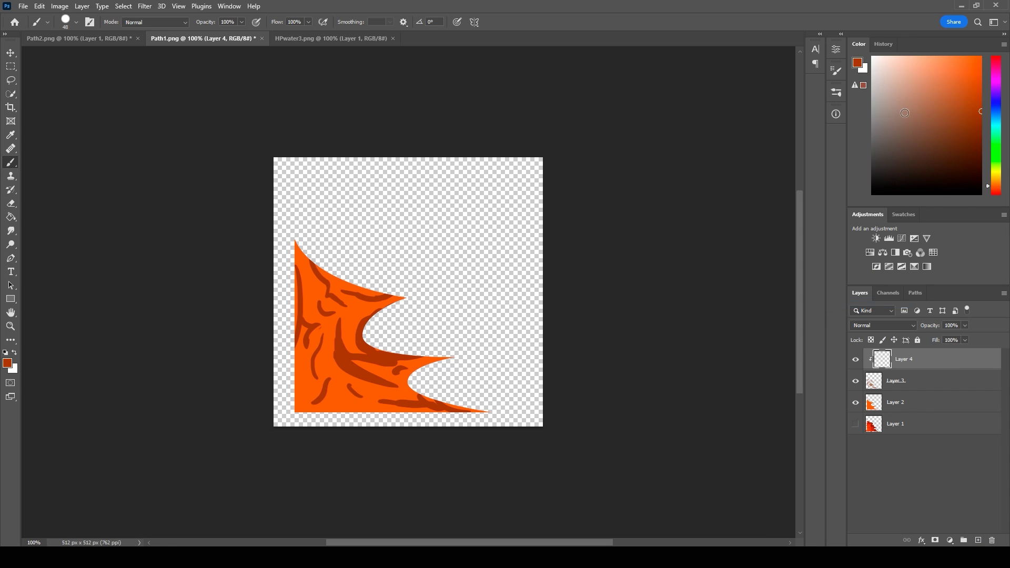
Paint small pale peach highlights over the dark strokes throughout the flame on the clipped layer
left_click_drag(909, 117, 872, 56)
left_click(903, 67)
left_click_drag(327, 386, 319, 400)
left_click_drag(316, 351, 316, 378)
left_click_drag(311, 324, 307, 336)
left_click_drag(300, 283, 302, 315)
left_click_drag(296, 326, 348, 365)
left_click_drag(362, 378, 381, 383)
left_click_drag(330, 298, 341, 303)
left_click_drag(315, 264, 322, 275)
left_click_drag(342, 291, 359, 294)
left_click_drag(308, 345, 314, 324)
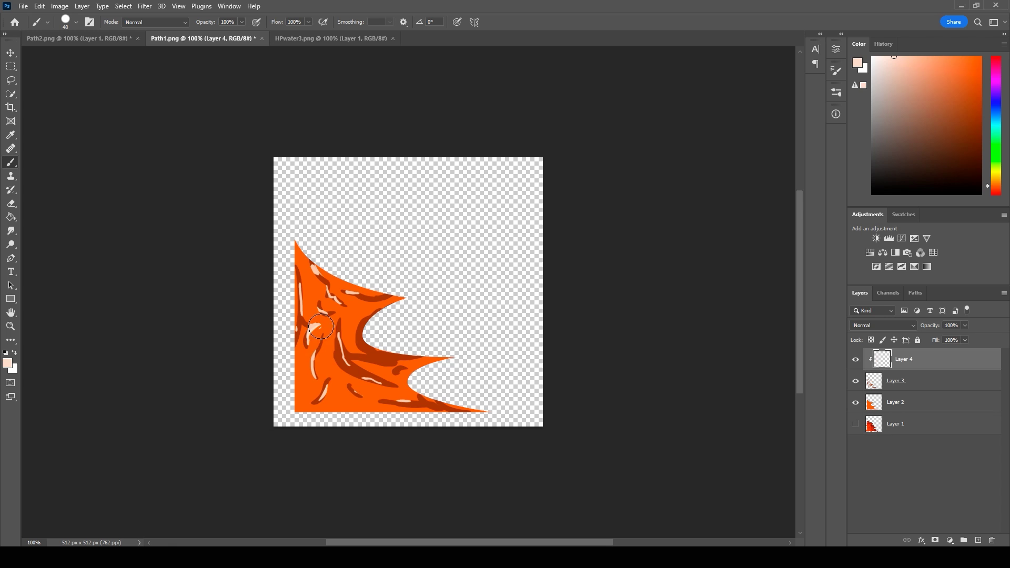
Merge the highlight layer, the dark stroke layer and the orange base layer into one layer
left_click(922, 381, "shift")
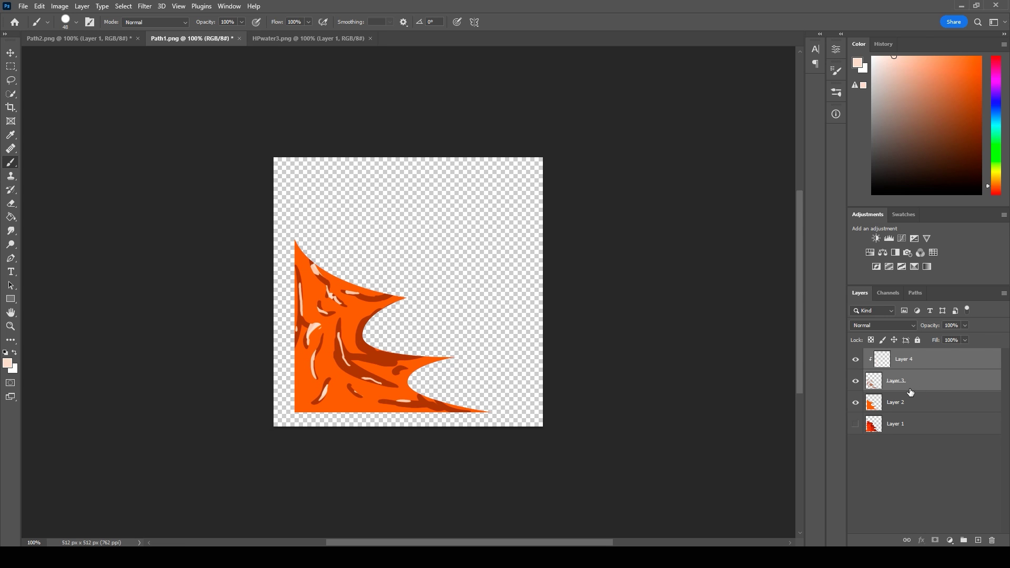
left_click(917, 398, "shift")
right_click(910, 401)
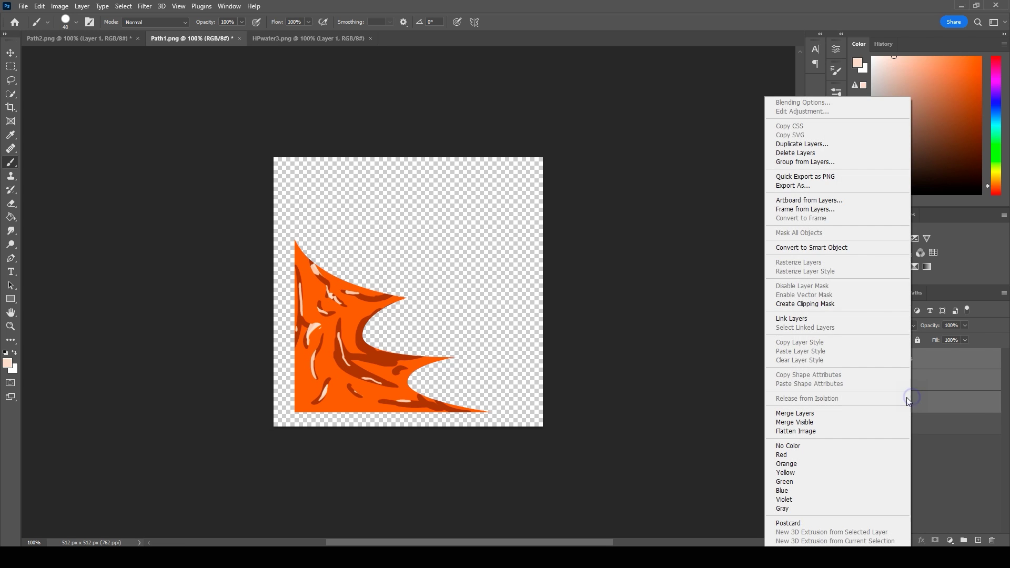
left_click(821, 413)
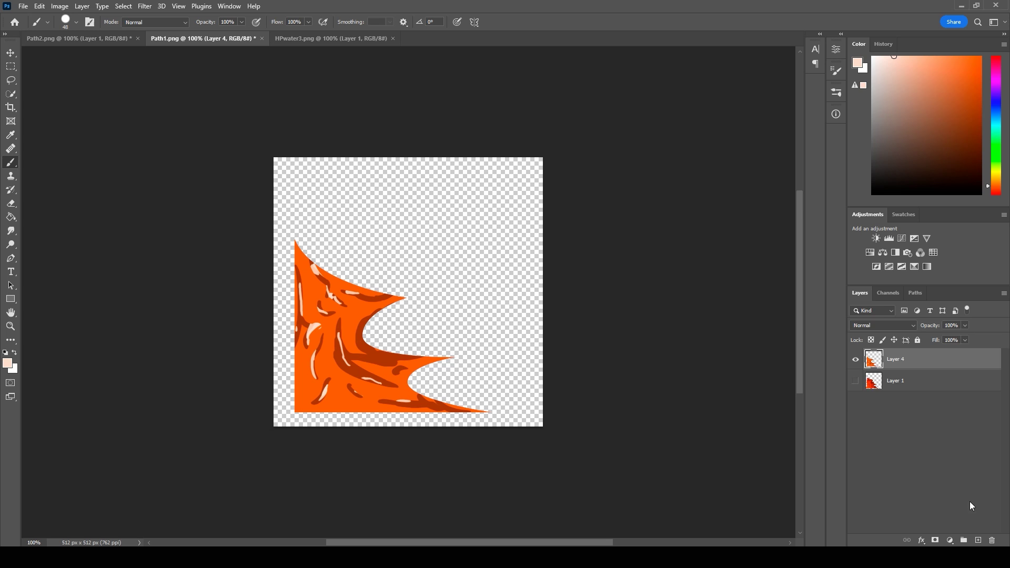
Load the merged flame's outline as a selection on a new layer and switch to the Gradient tool
left_click(977, 540)
left_click(880, 386, "ctrl")
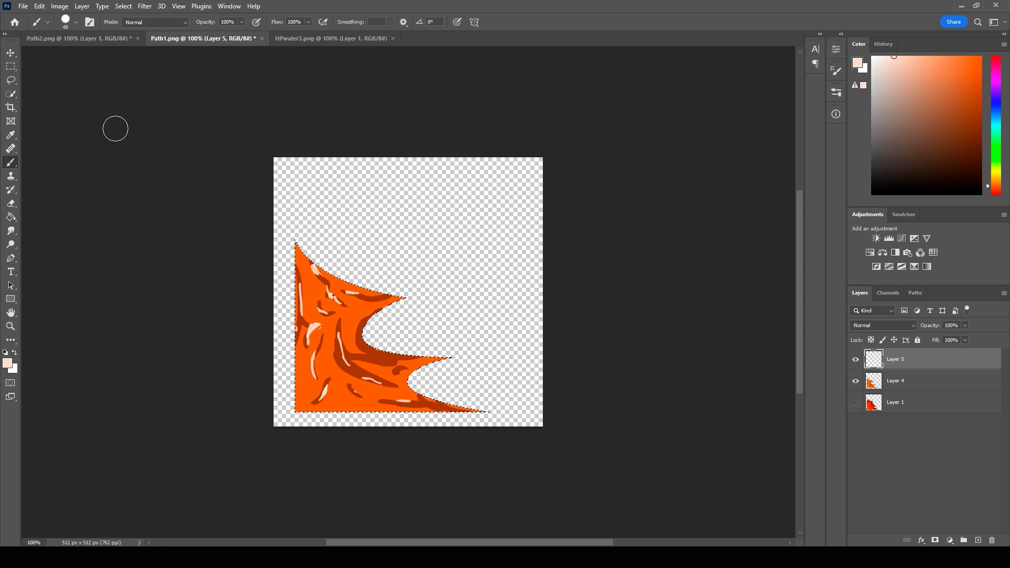
left_click(10, 217)
left_click(42, 220)
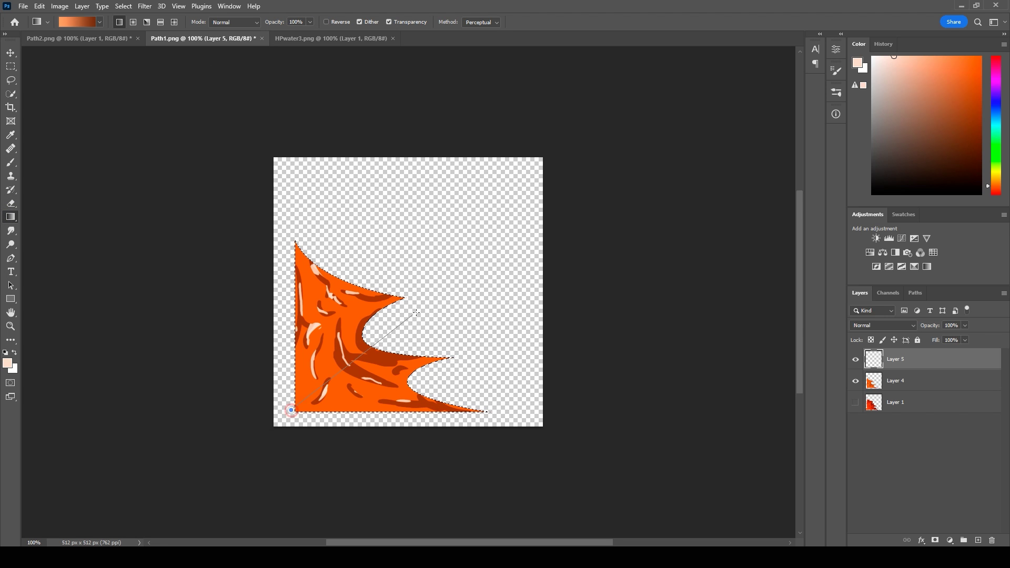
key("ctrl+z")
Change the end color stop of the gradient to a more saturated dark red-brown
left_click(78, 22)
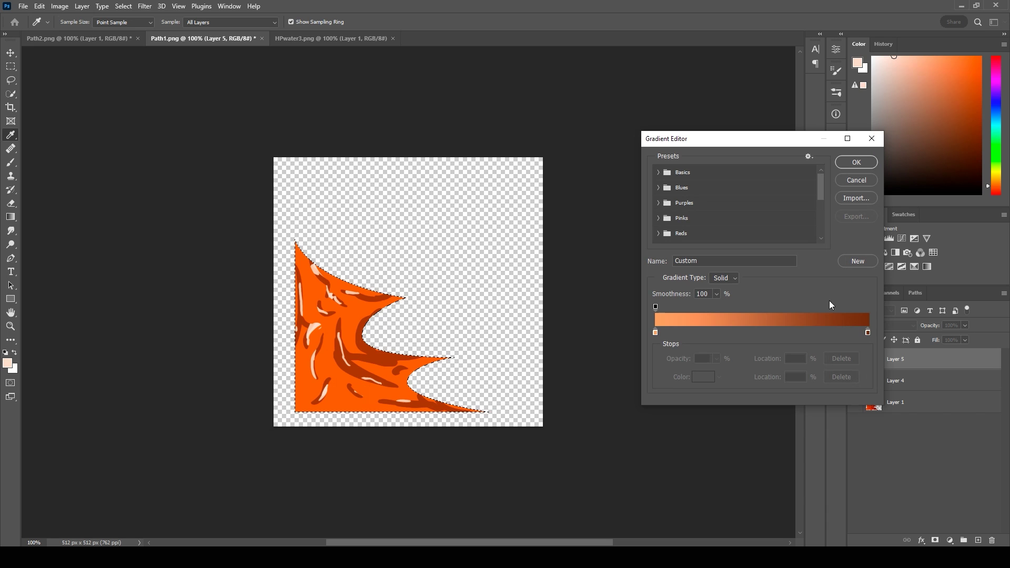
left_click(867, 332)
left_click(703, 377)
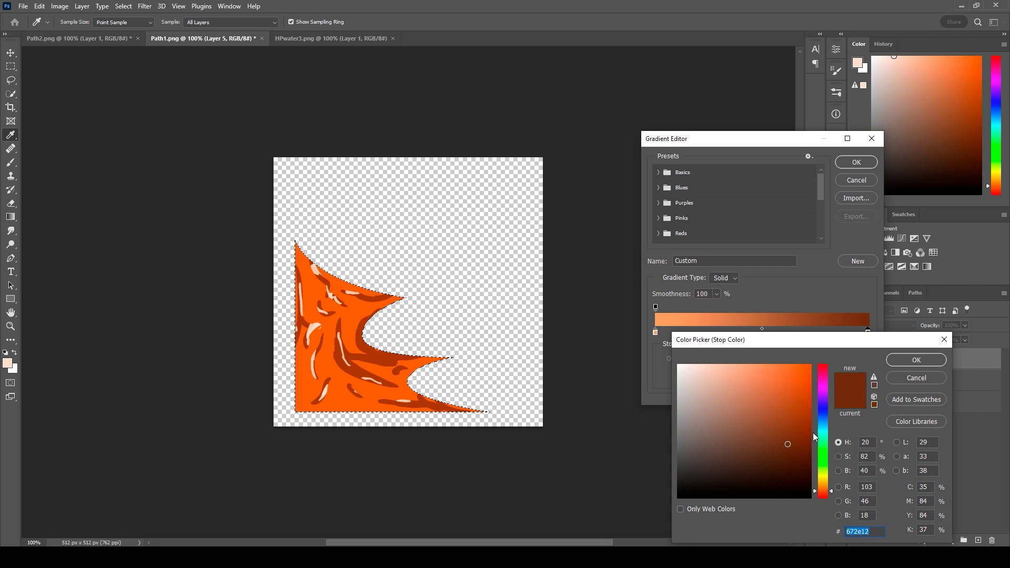
left_click_drag(803, 445, 795, 449)
left_click(916, 360)
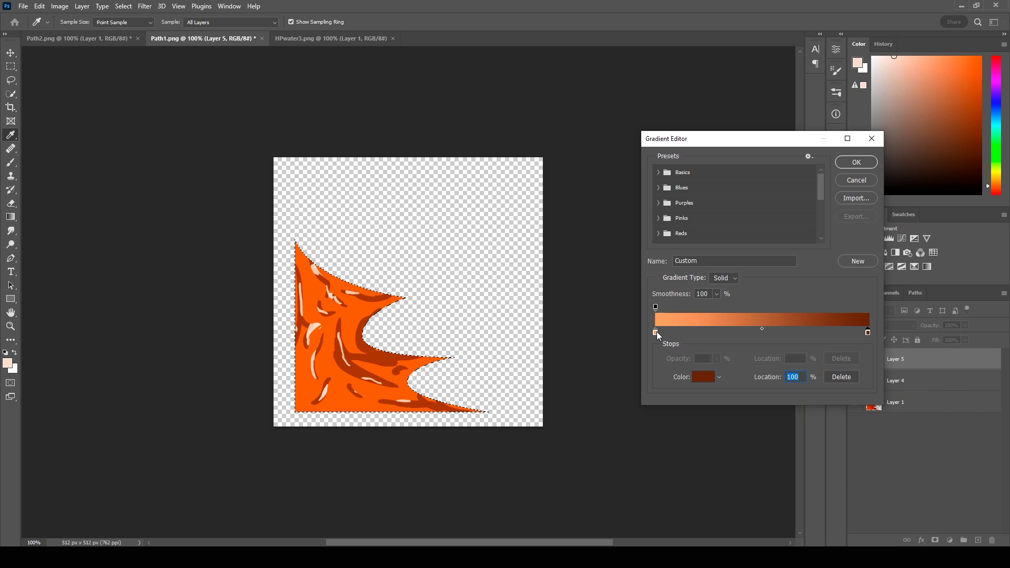
Change the gradient's start color stop to a lighter orange and draw the gradient diagonally across the flame selection
left_click(655, 332)
left_click(700, 378)
left_click_drag(764, 387, 758, 357)
left_click(916, 360)
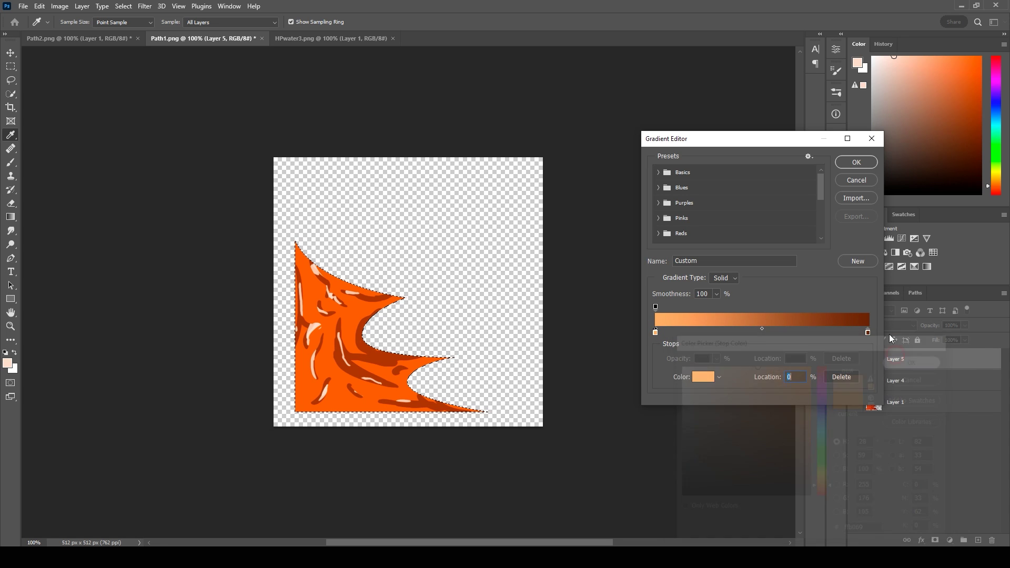
left_click(856, 162)
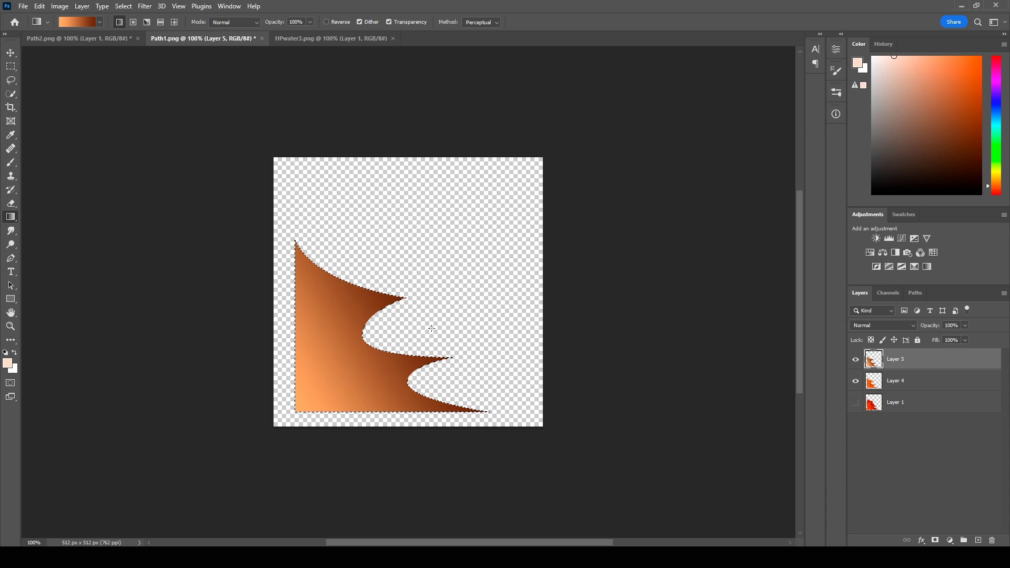
Set Layer 5's blend mode to Linear Light, redraw its gradient outward from the flame's lower corner, and deselect
left_click(886, 327)
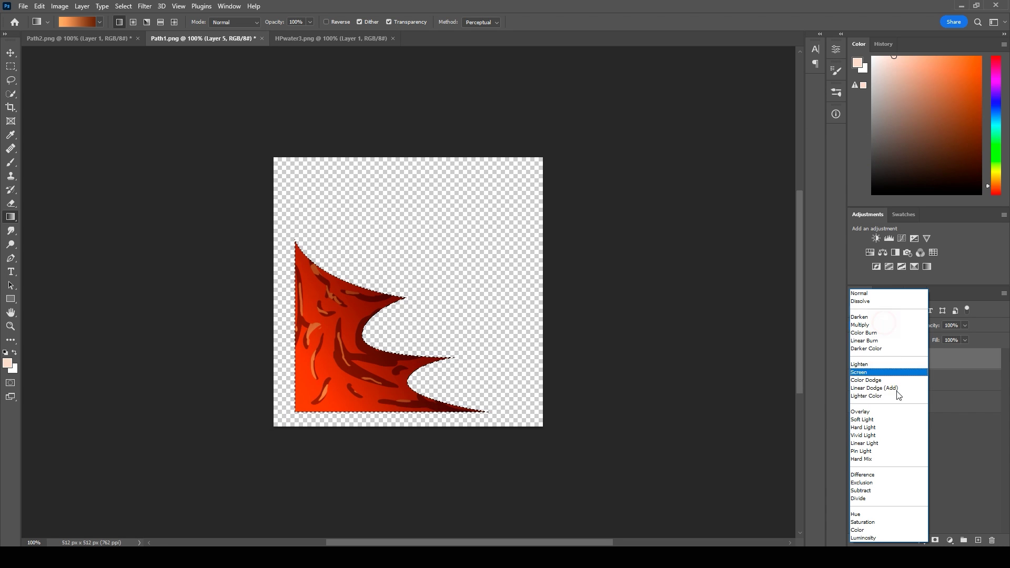
left_click(874, 443)
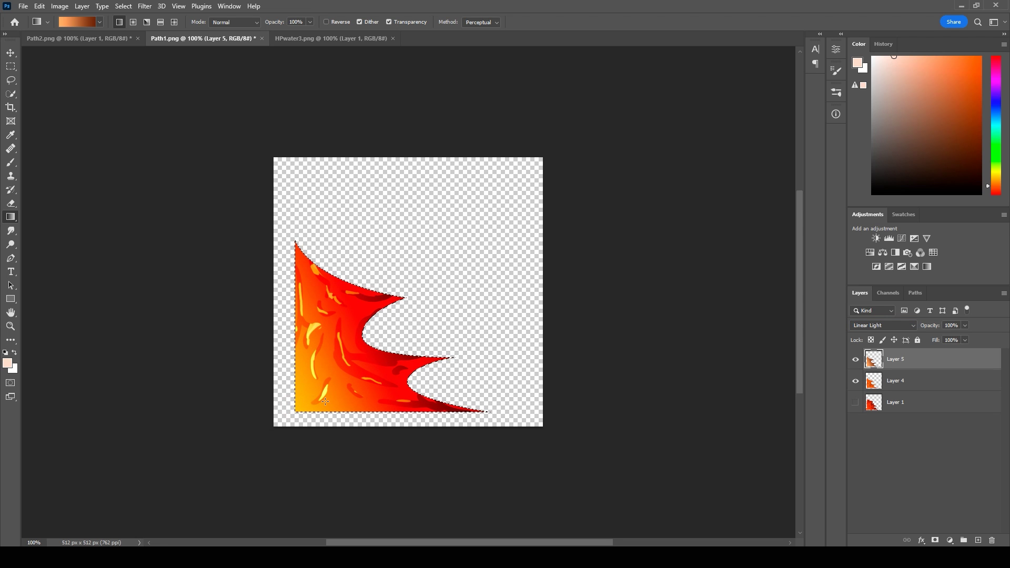
left_click_drag(478, 313, 478, 313)
key("ctrl+d")
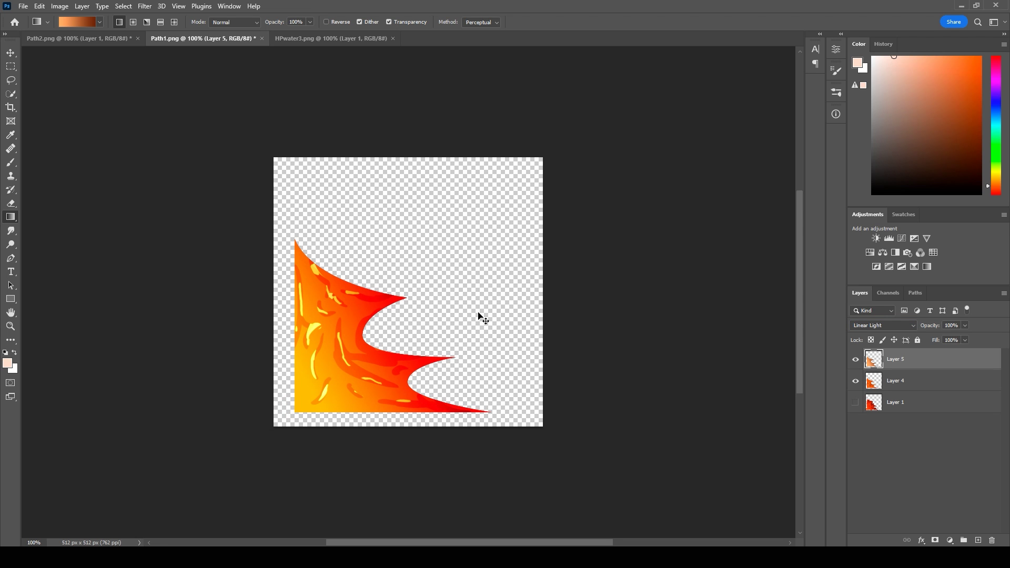
Add a Gradient Map adjustment layer above the flame and set its starting color stop to dark brown 3e1700
left_click(925, 267)
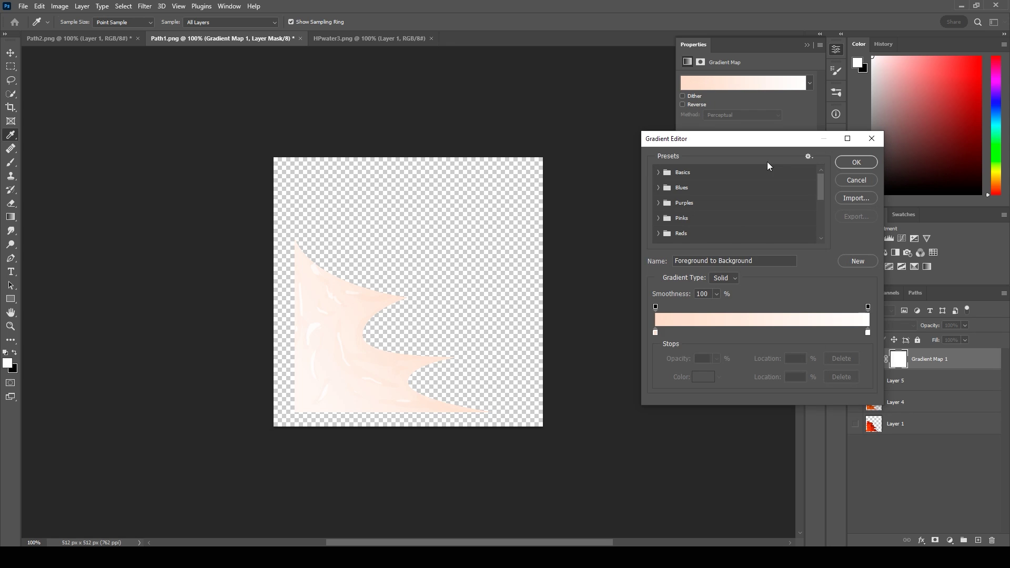
left_click(704, 84)
left_click(703, 376)
left_click_drag(708, 483, 673, 502)
left_click(915, 357)
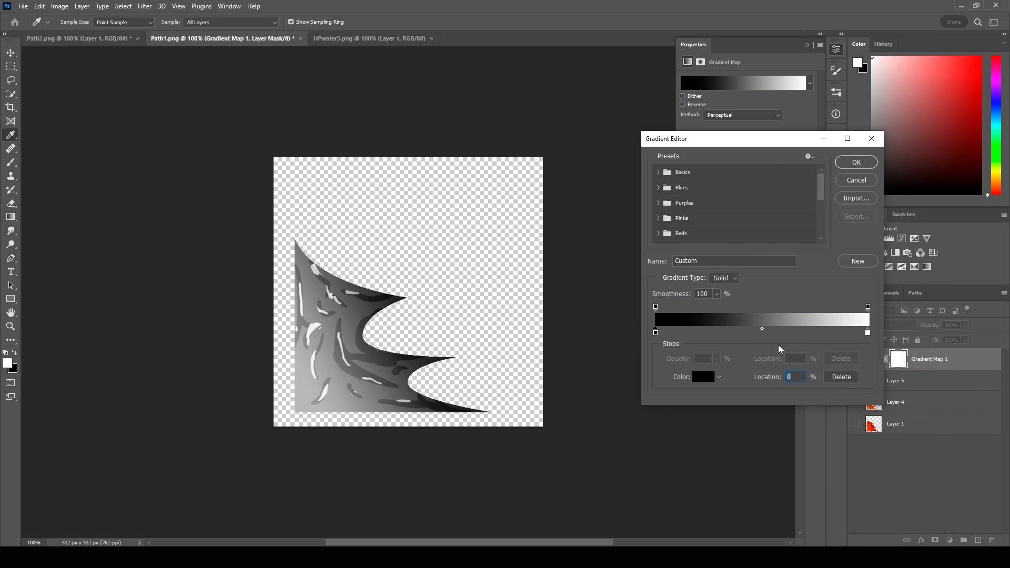
left_click(707, 380)
left_click(810, 465)
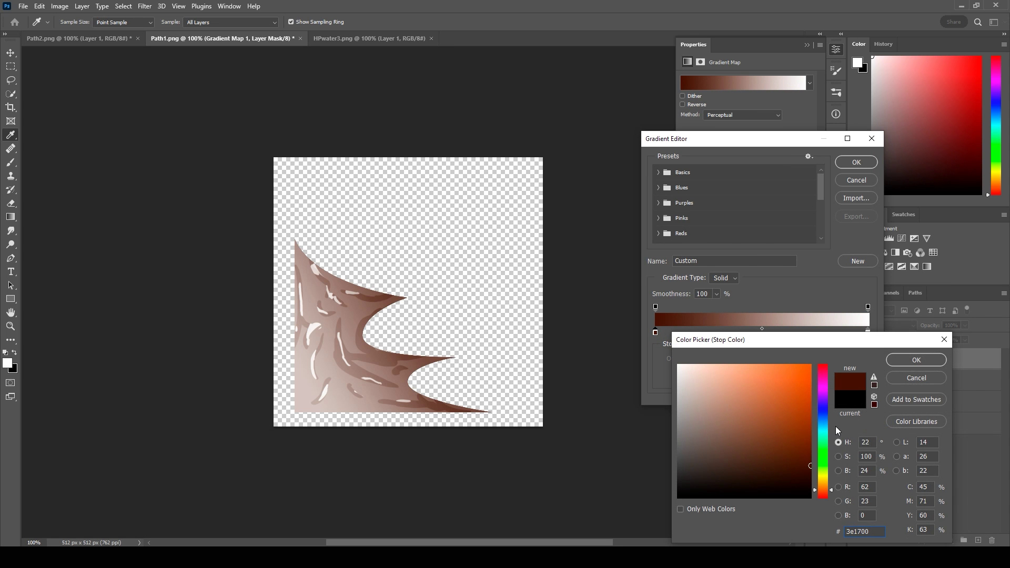
key("Return")
Add a color stop at the middle of the gradient map and make it a fully saturated bright orange
left_click(758, 336)
left_click(703, 377)
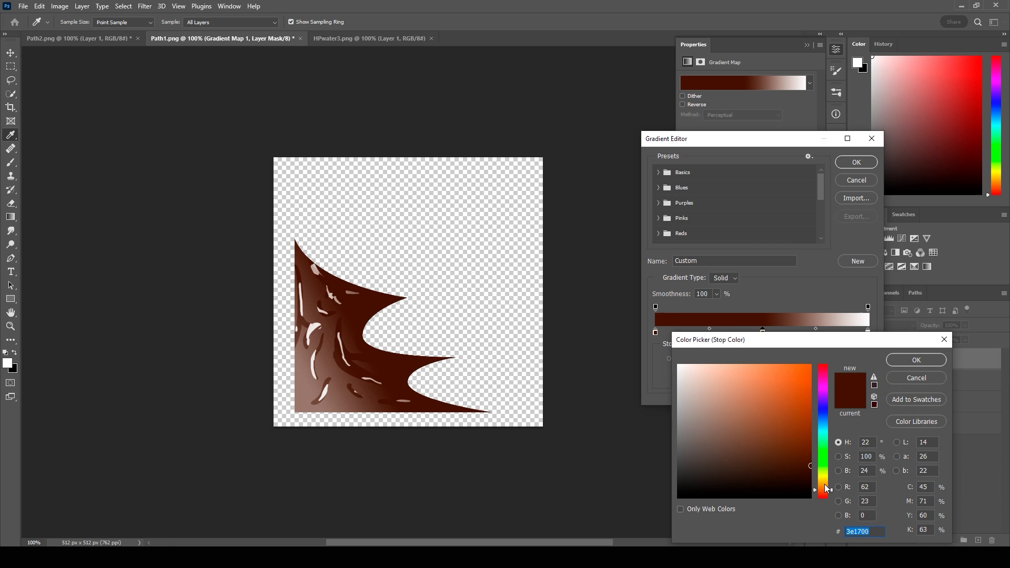
left_click(811, 364)
left_click(915, 360)
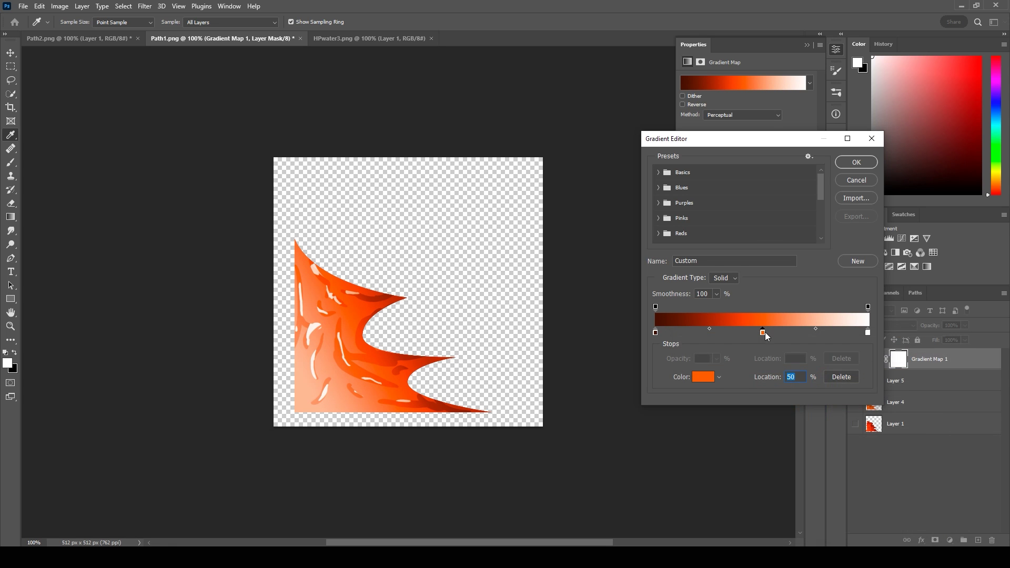
Shift the gradient map's orange stop toward the white end and its dark brown stop slightly inward, and accept the gradient
left_click_drag(762, 333, 799, 335)
left_click(655, 332)
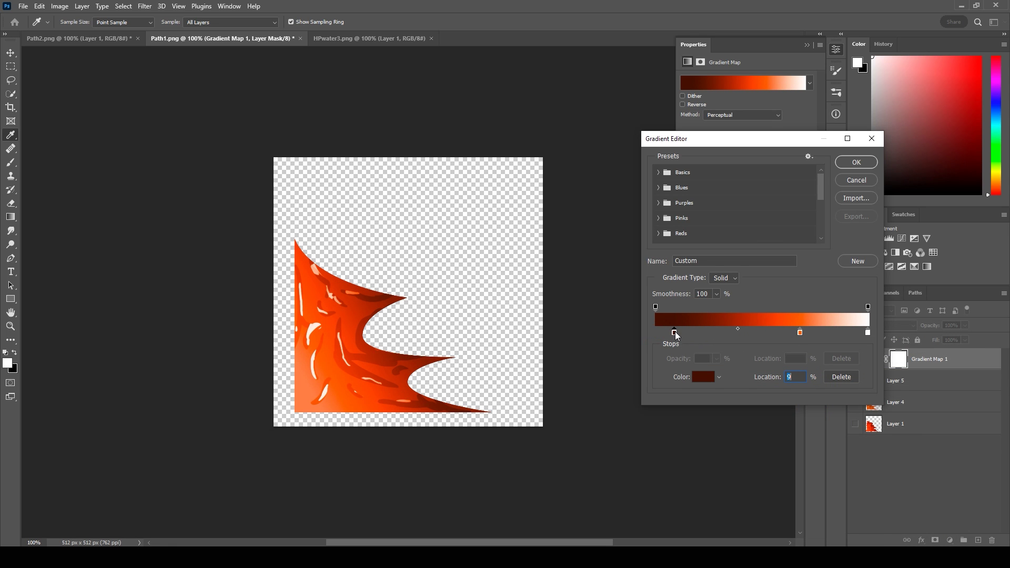
left_click(854, 163)
left_click(806, 45)
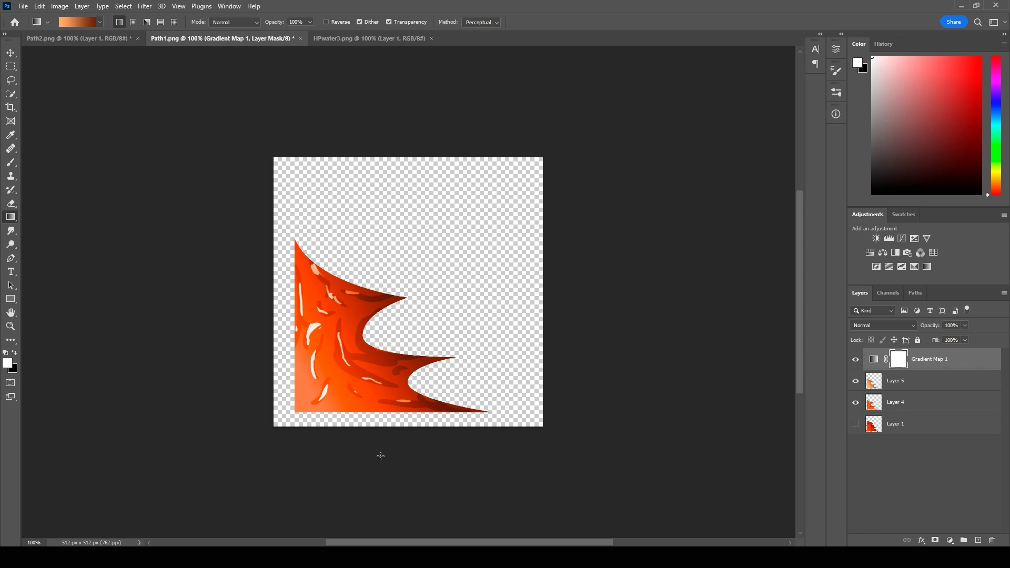
Merge the gradient map with Layers 4 and 5 and move the merged flame closer to the canvas center
right_click(906, 388)
left_click(871, 392)
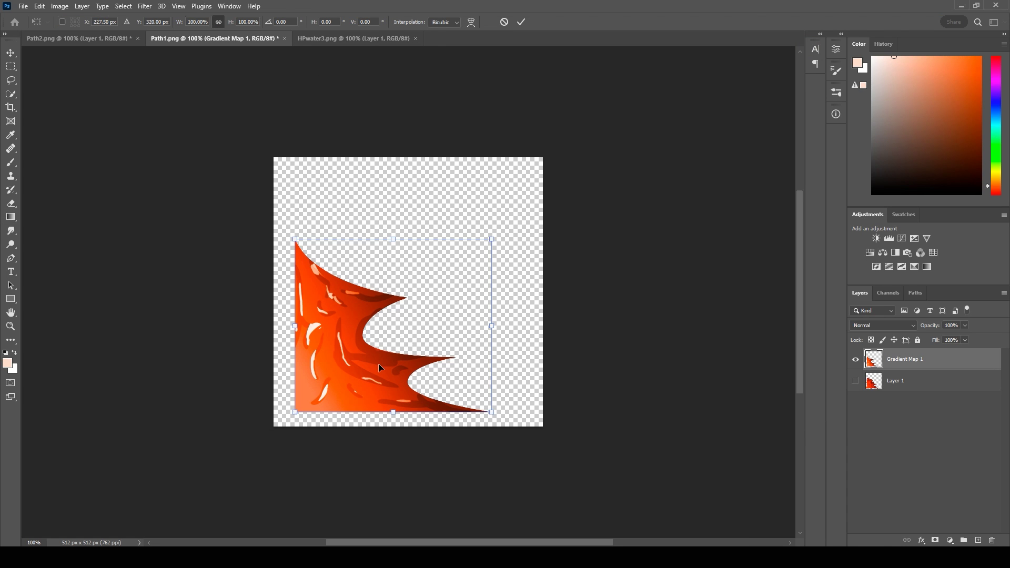
left_click_drag(377, 365, 399, 338, "ctrl")
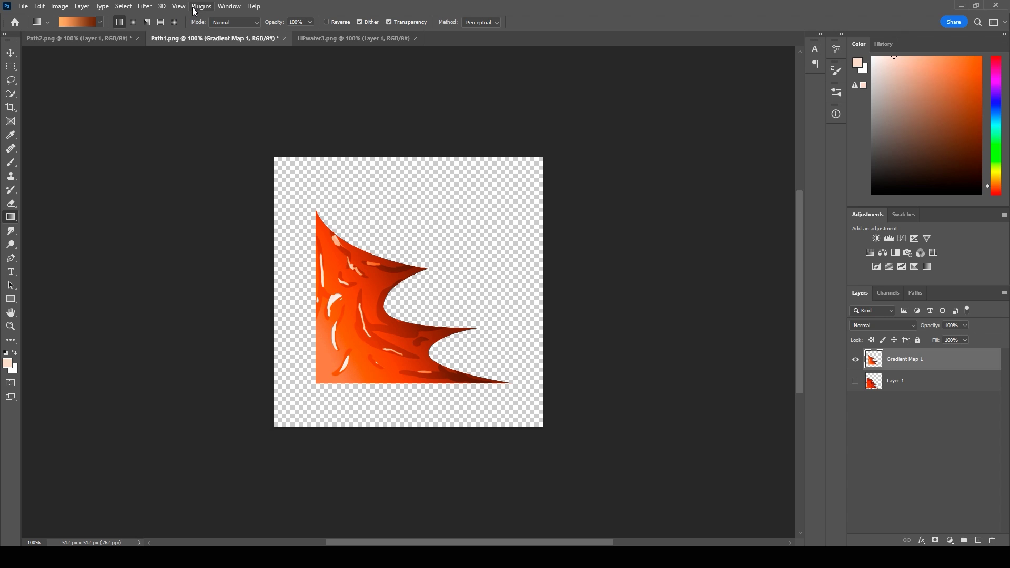
Warp the flame's outline and highlights into wavy, curling tongues with the Liquify filter, using a brush size of 100
left_click(145, 6)
left_click(157, 108)
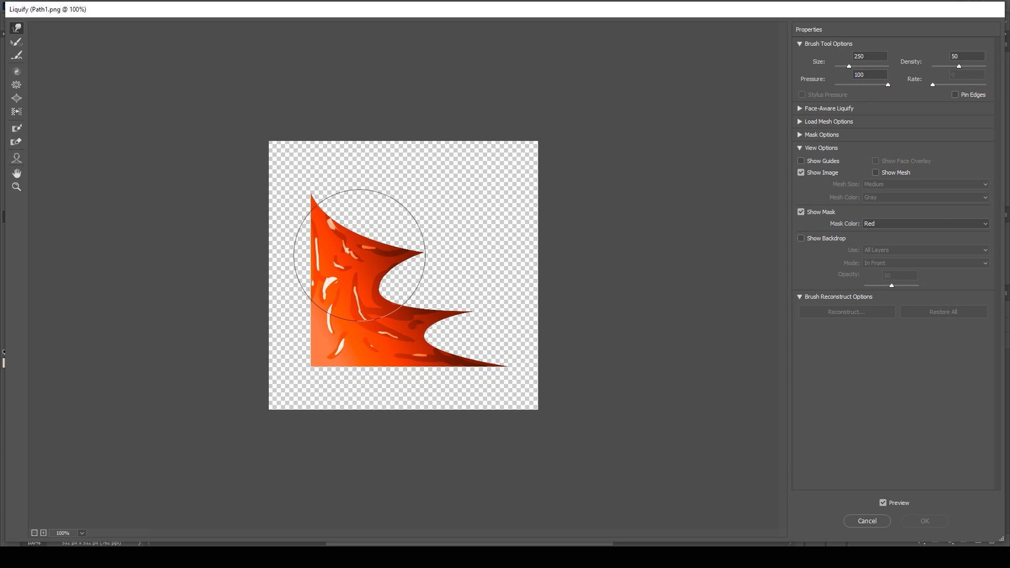
left_click_drag(357, 249, 367, 212)
key("ctrl+z")
key("bracketleft")
key("bracketleft")
key("bracketleft")
key("bracketleft")
key("bracketleft")
left_click_drag(359, 249, 371, 225)
mouse_move(347, 237)
left_mouse_down()
mouse_move(334, 211)
mouse_move(316, 249)
mouse_move(320, 372)
mouse_move(369, 368)
mouse_move(326, 347)
mouse_move(382, 311)
mouse_move(419, 315)
mouse_move(388, 293)
mouse_move(417, 226)
mouse_move(399, 295)
mouse_move(416, 321)
mouse_move(480, 360)
mouse_move(442, 342)
mouse_move(377, 266)
mouse_move(362, 273)
mouse_move(342, 377)
mouse_move(367, 384)
mouse_move(385, 351)
mouse_move(361, 383)
mouse_move(329, 372)
mouse_move(311, 259)
left_mouse_up()
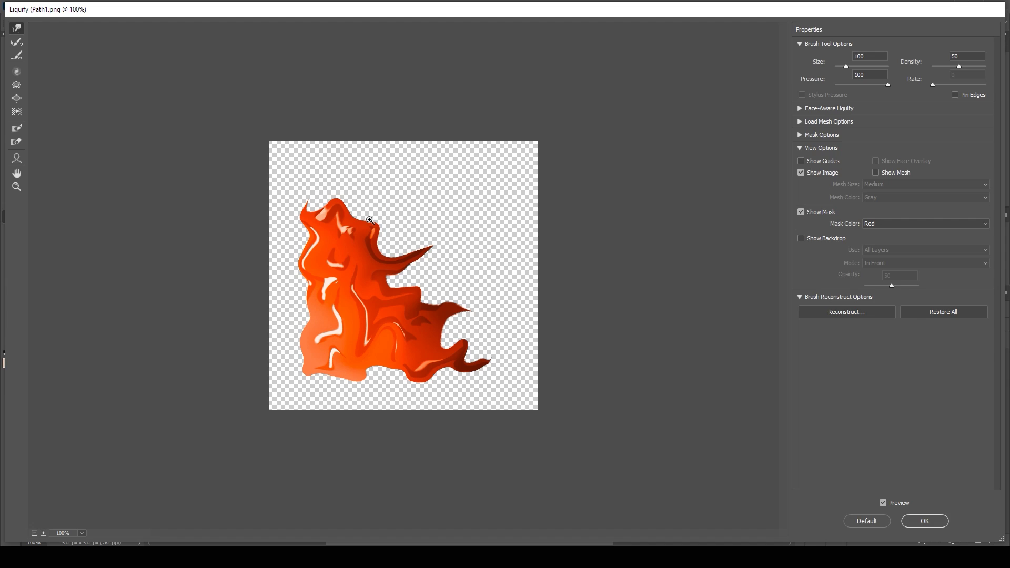
key("Return")
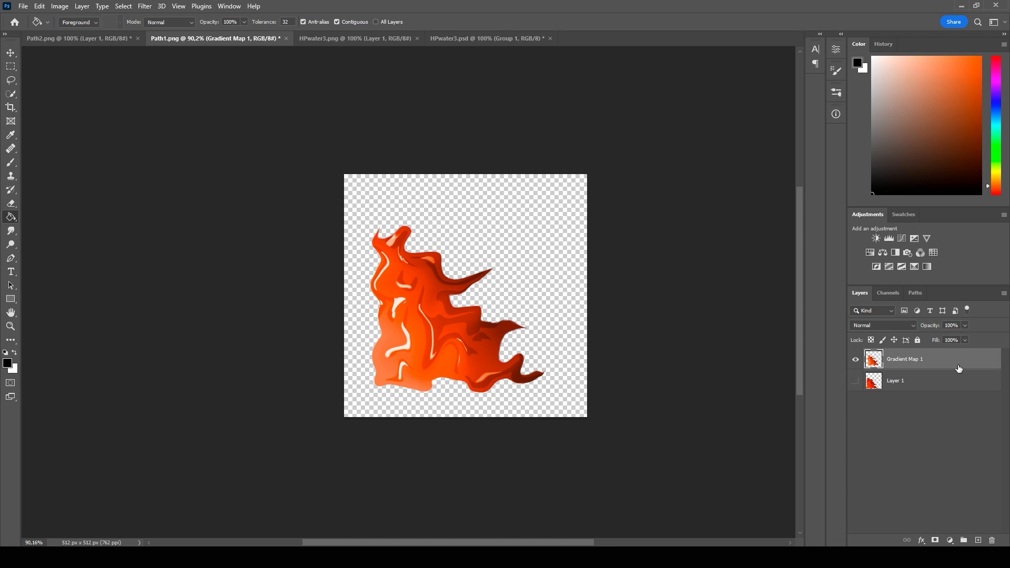
Apply a thin white Outer Glow layer style to the liquified flame layer
double_click(857, 359)
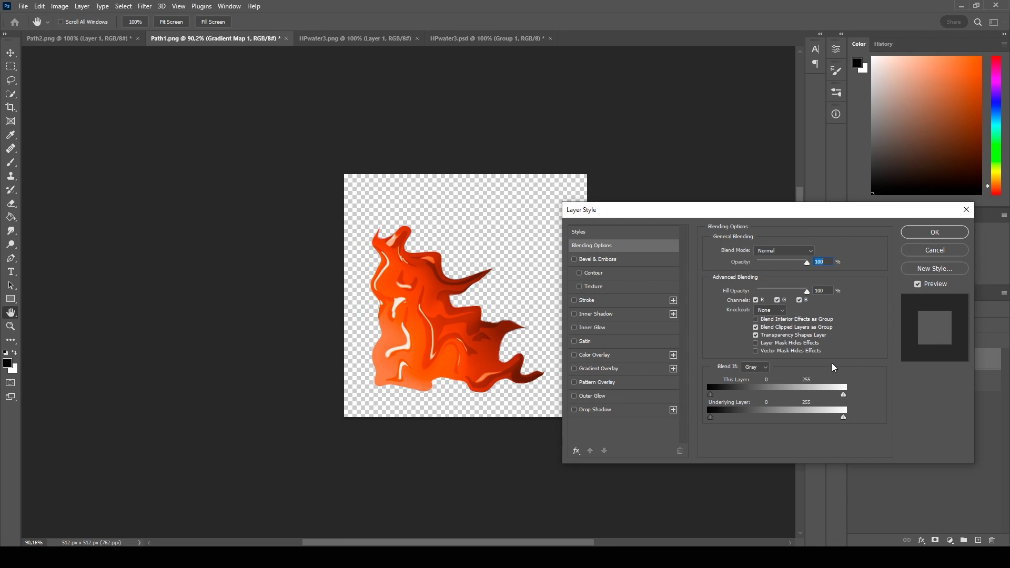
left_click(574, 397)
left_click(642, 394)
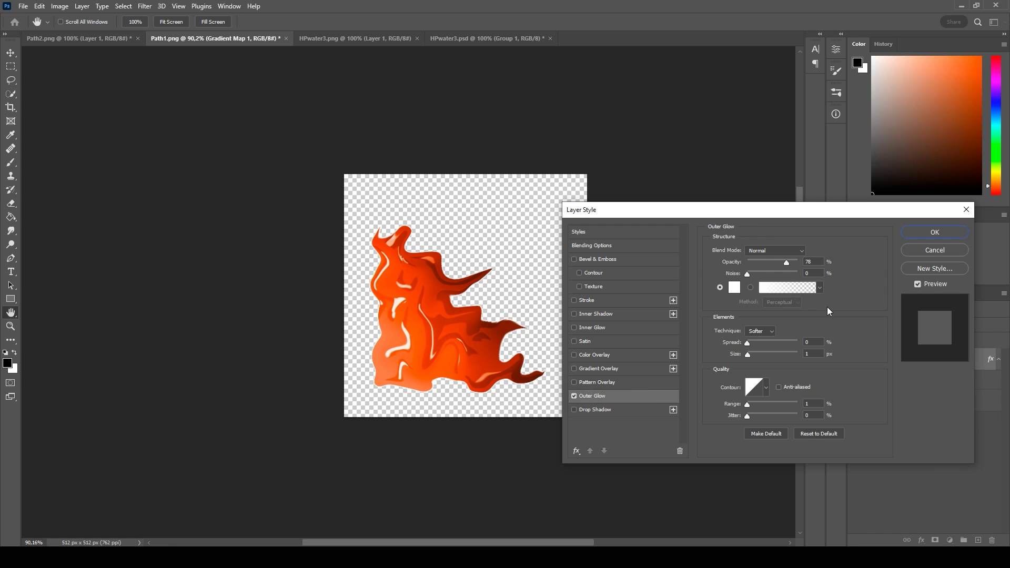
left_click(933, 237)
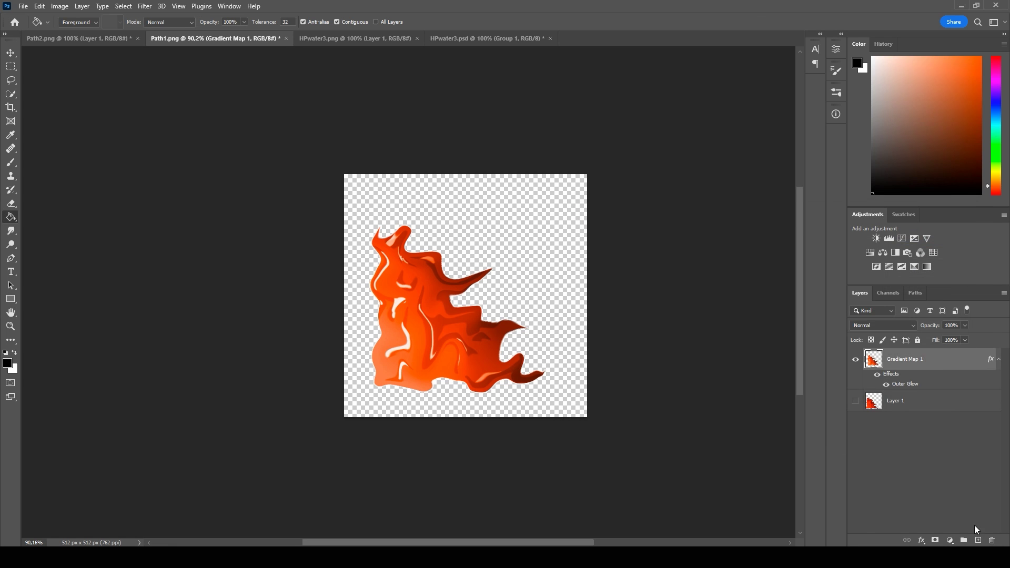
Create a new layer beneath all the others and fill it with black as a backdrop for the flame
left_click(978, 540)
left_click_drag(890, 359, 875, 429)
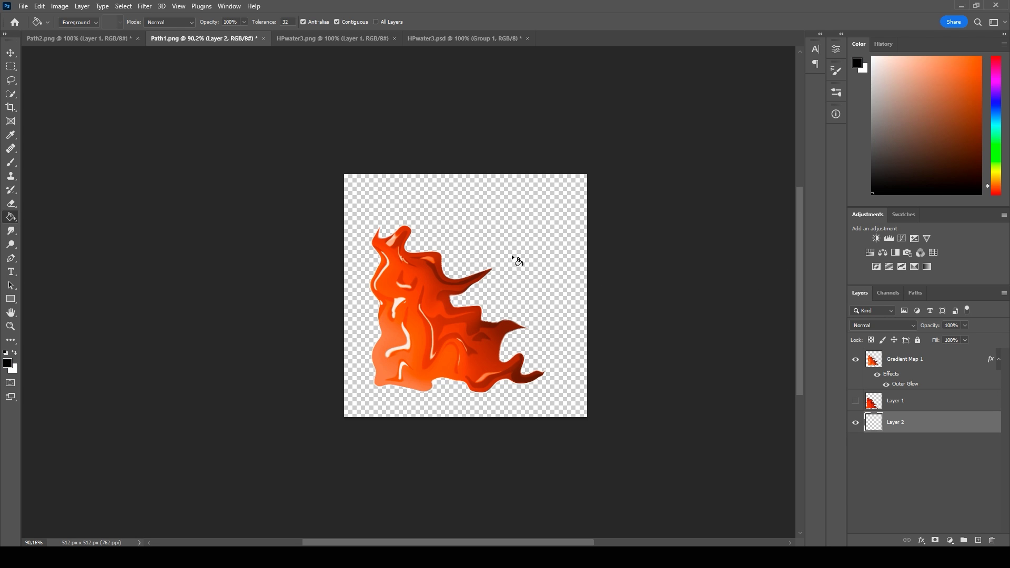
left_click(487, 225)
scroll(448, 364, "up", 9, "alt")
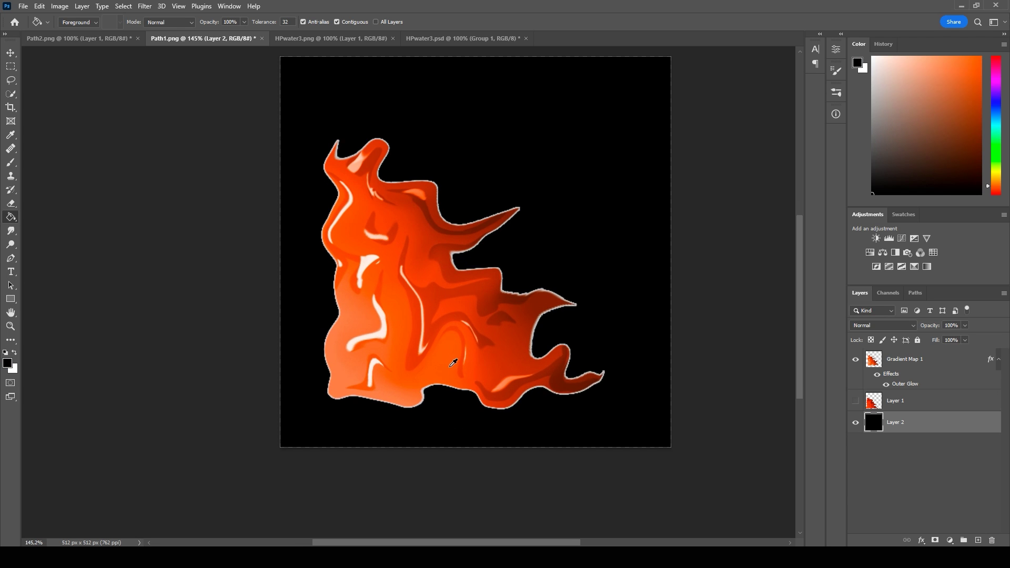
Fine-tune the range and size of the flame layer's Outer Glow and hide the black backdrop layer
left_click(877, 362)
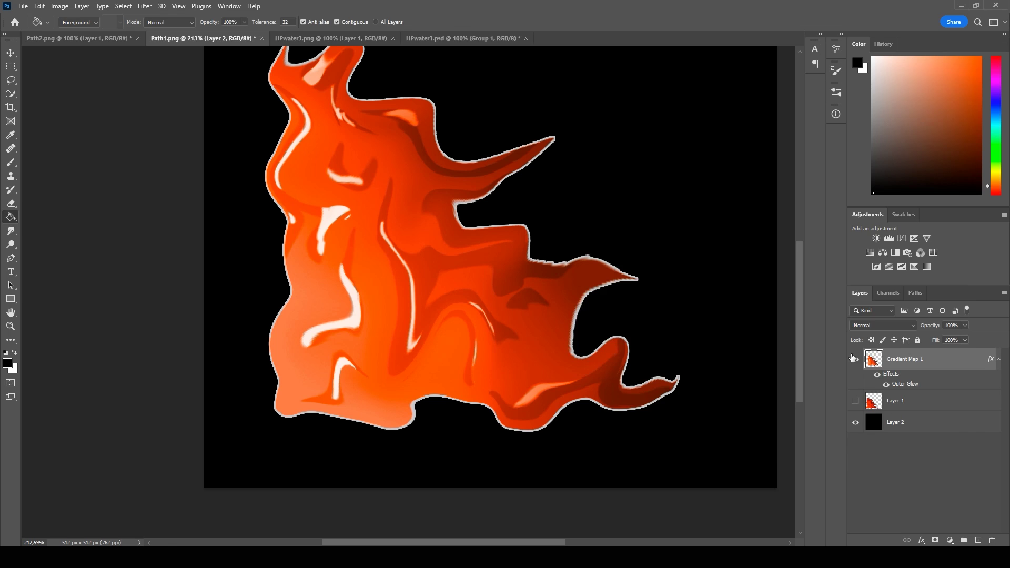
double_click(873, 359)
left_click(593, 396)
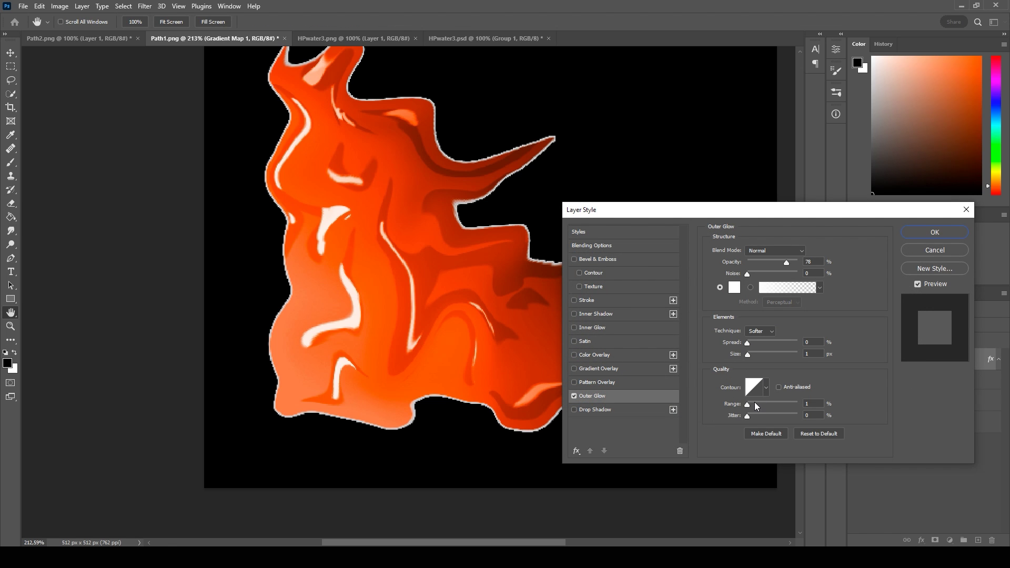
left_click_drag(748, 405, 723, 407)
mouse_move(747, 354)
left_mouse_down()
mouse_move(738, 358)
mouse_move(749, 359)
left_mouse_up()
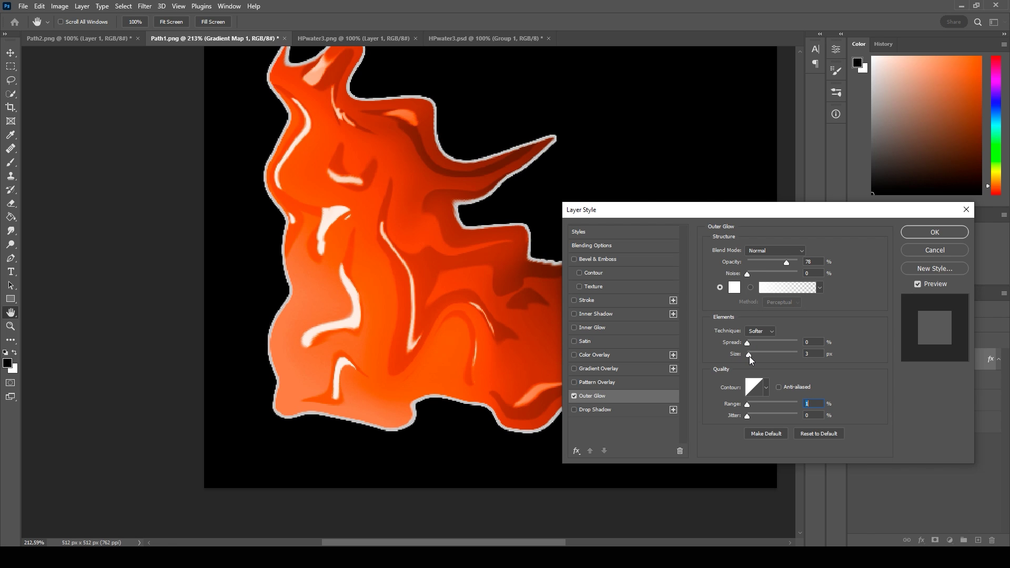
left_click(953, 235)
scroll(553, 324, "down", 5, "alt")
left_click(853, 425)
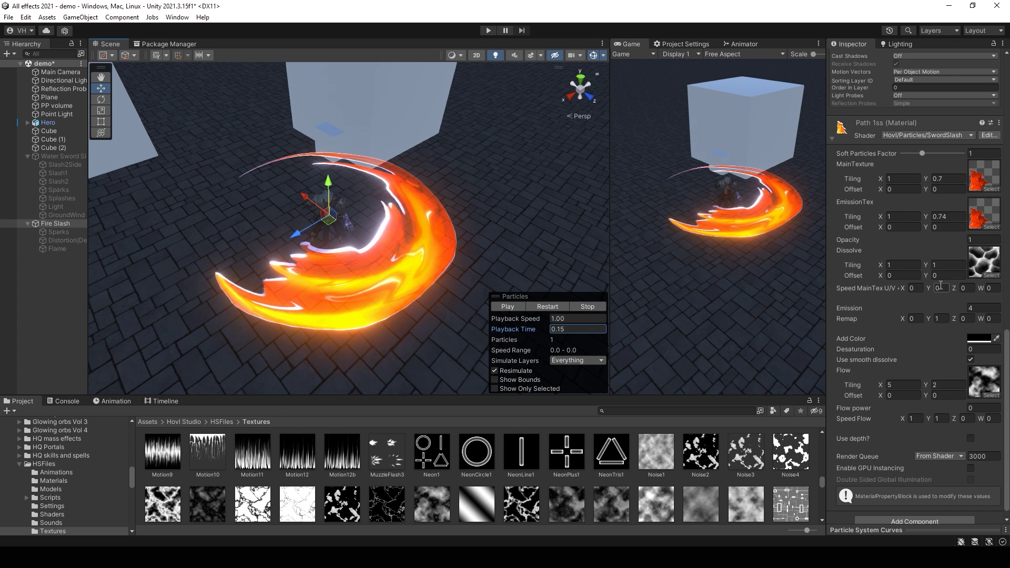
In Unity, scrub the Fire Slash playback time to 0.23 and try Noise76 as the material's Dissolve texture
left_click_drag(540, 331, 560, 330)
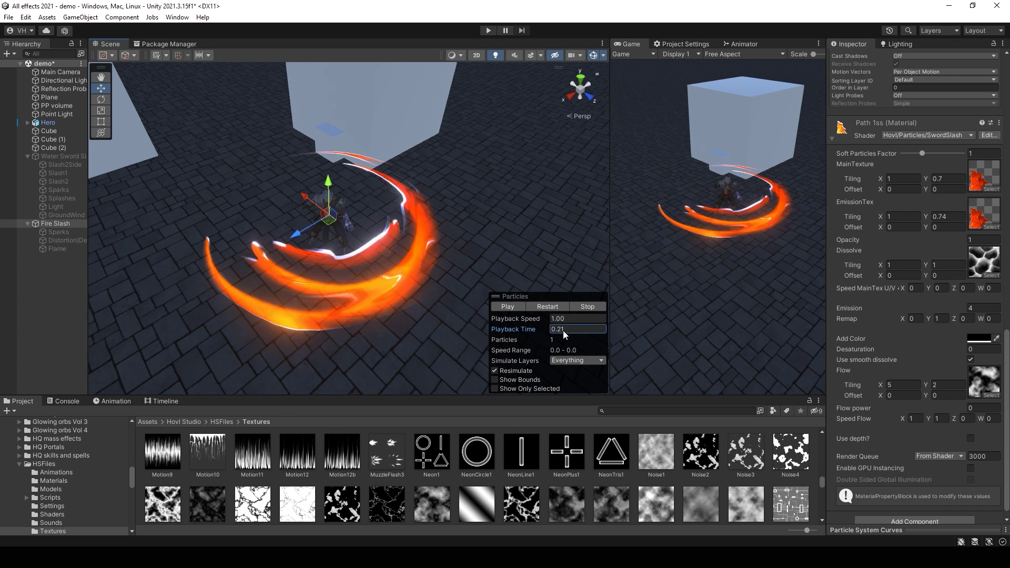
left_click(988, 275)
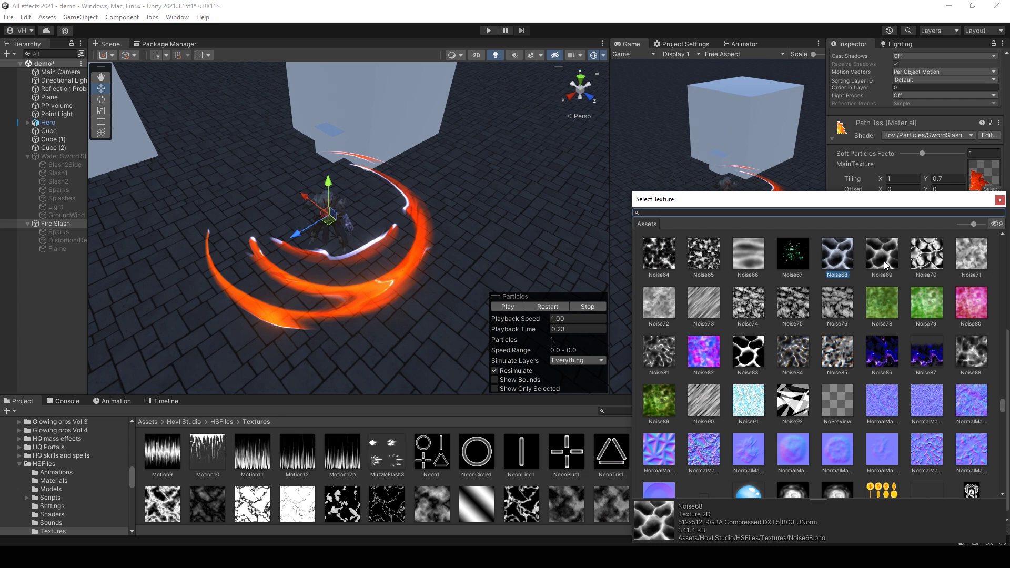
left_click(800, 303)
left_click(839, 304)
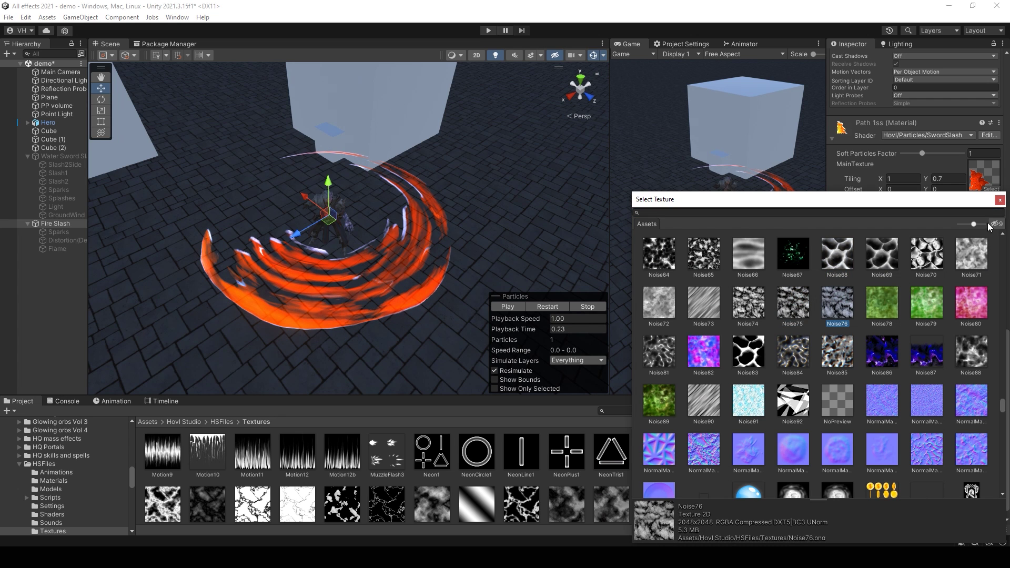
left_click(999, 199)
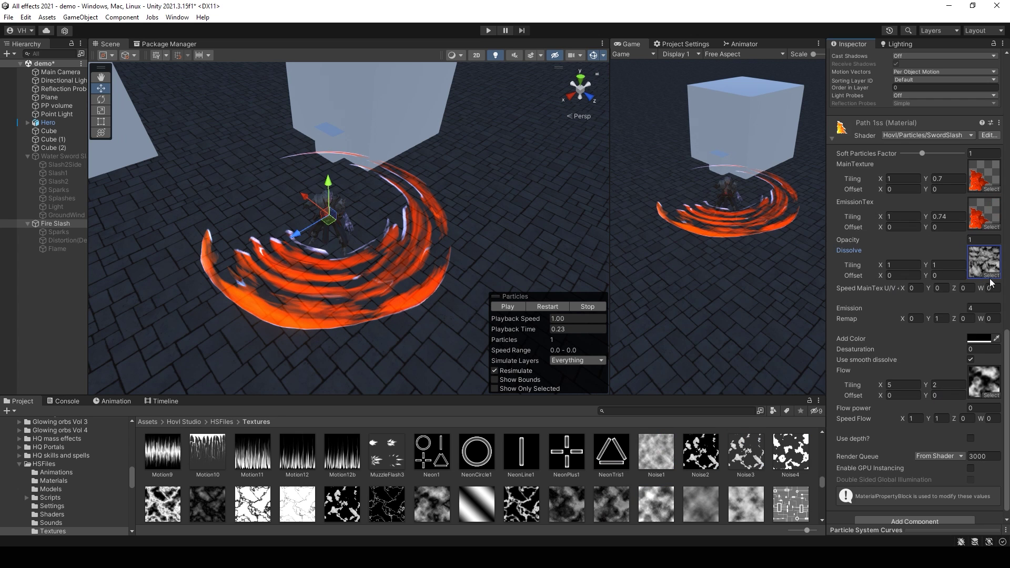
Try Noise43 as the Dissolve texture of the slash material
left_click(990, 280)
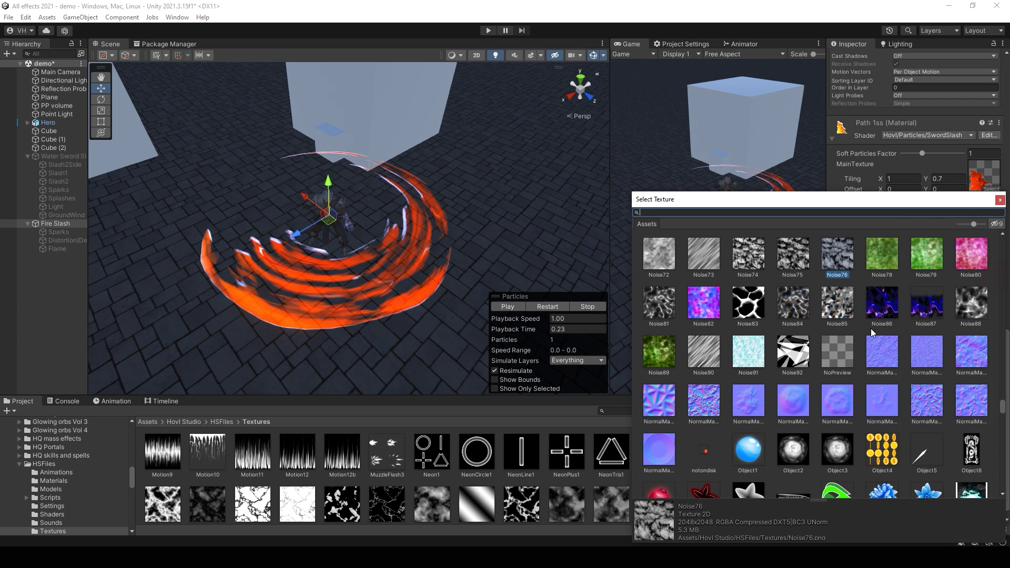
scroll(784, 315, "up", 3)
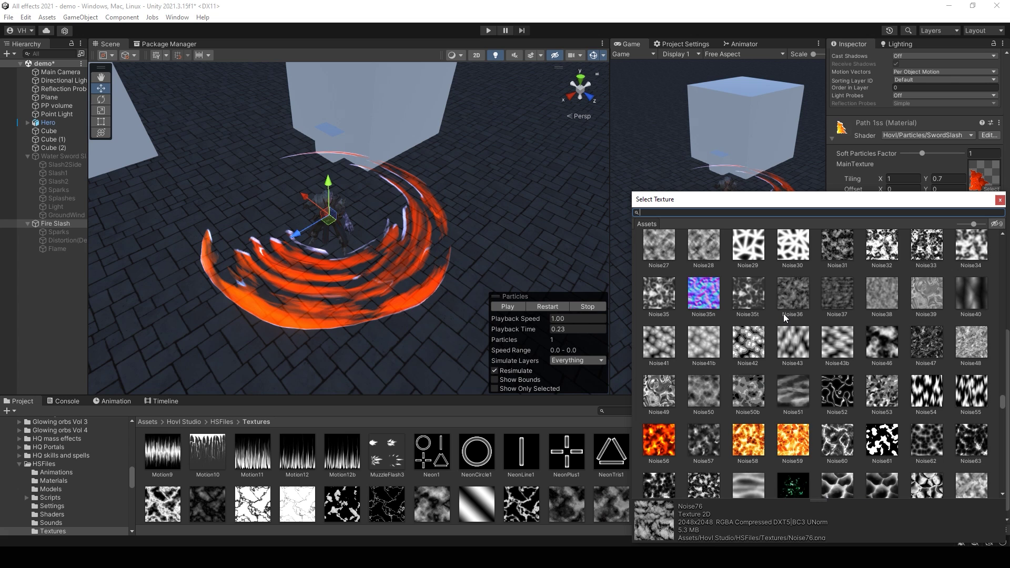
scroll(789, 342, "up", 1)
left_click(794, 373)
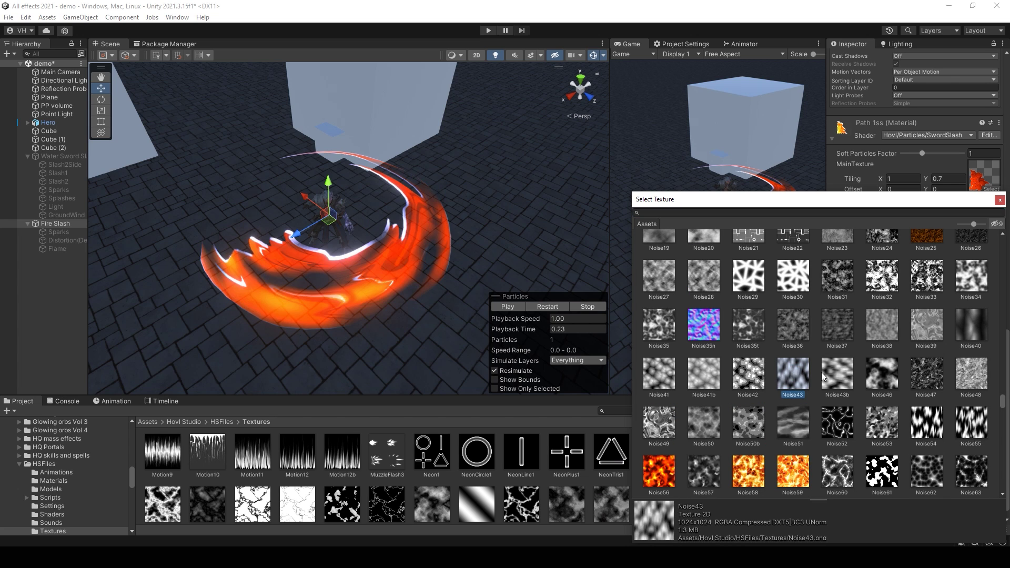
left_click(1000, 203)
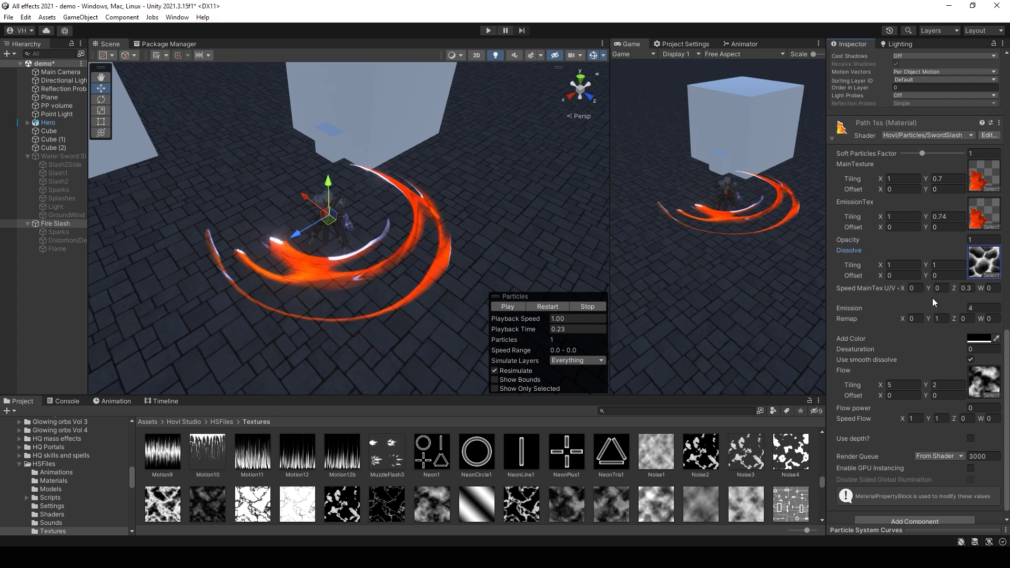
Set the slash material's Speed MainTex U/V Z value to 0.3 and Flow power to 0.1, replaying the particle effect to check
left_click_drag(954, 288, 976, 281)
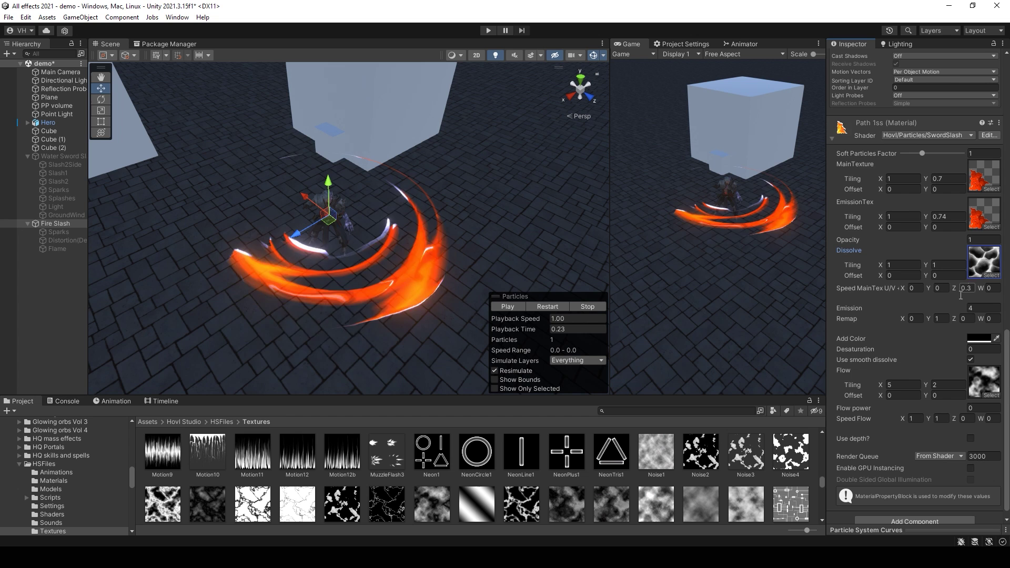
scroll(966, 315, "down", 1)
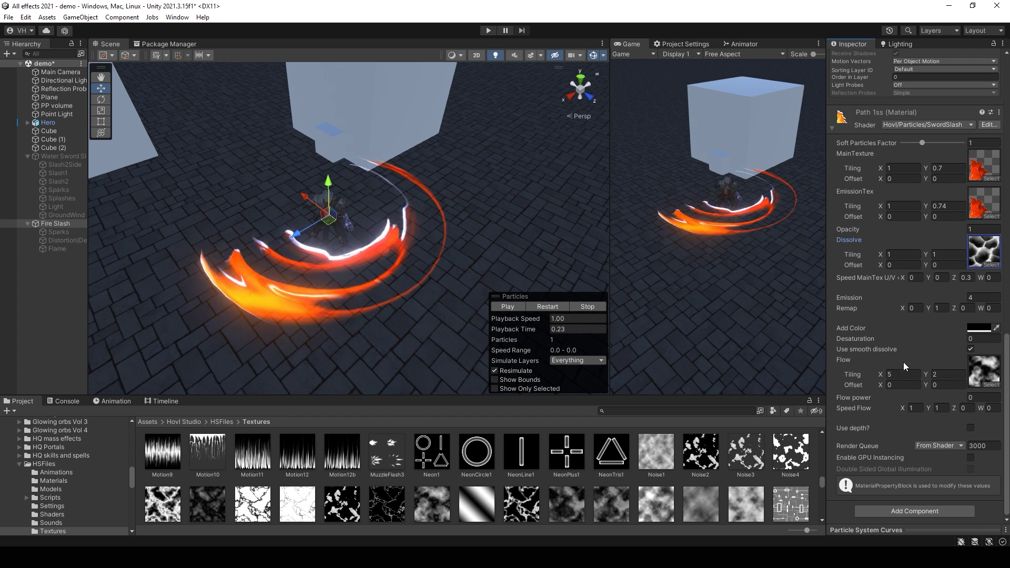
key("ctrl+z")
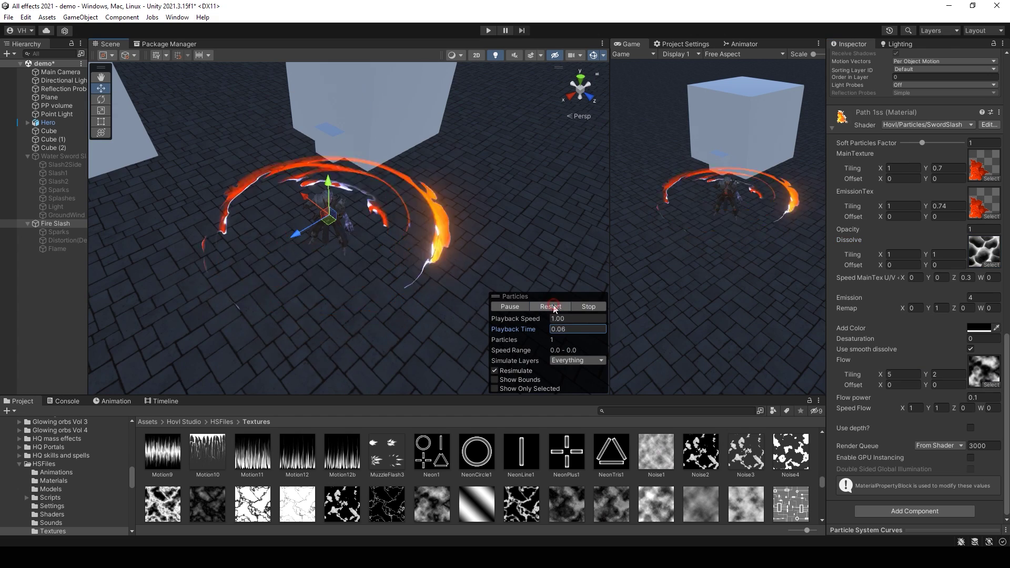
left_click(549, 307)
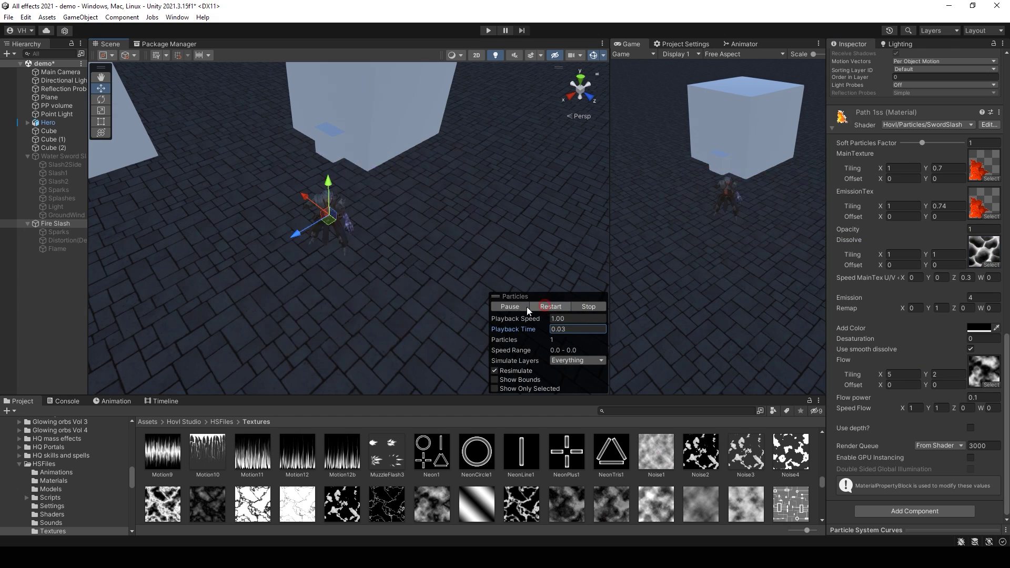
left_click(574, 311)
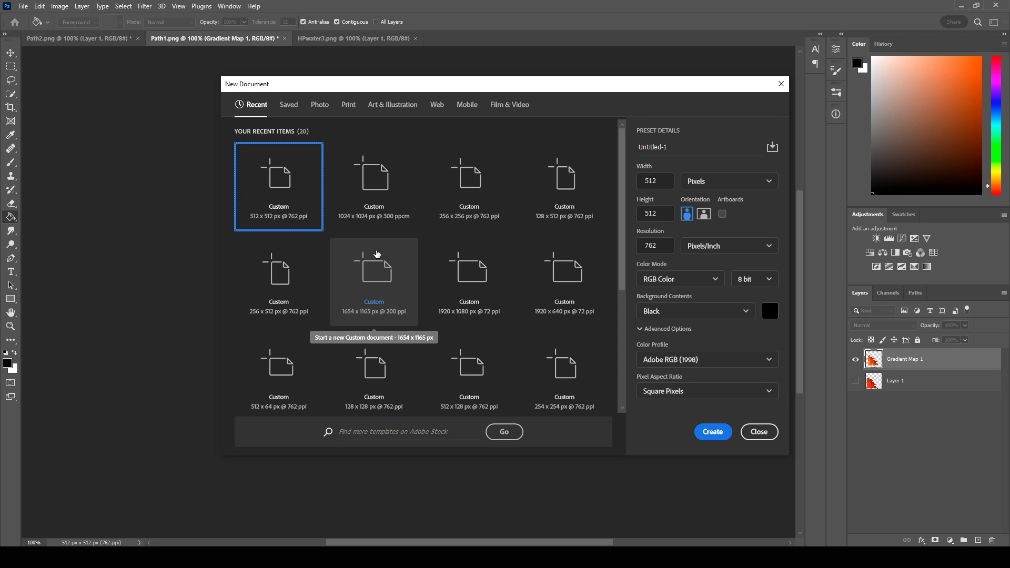
In a new 512 x 512 px black Photoshop document, render Clouds on a new layer and add another empty layer above it
left_click(711, 431)
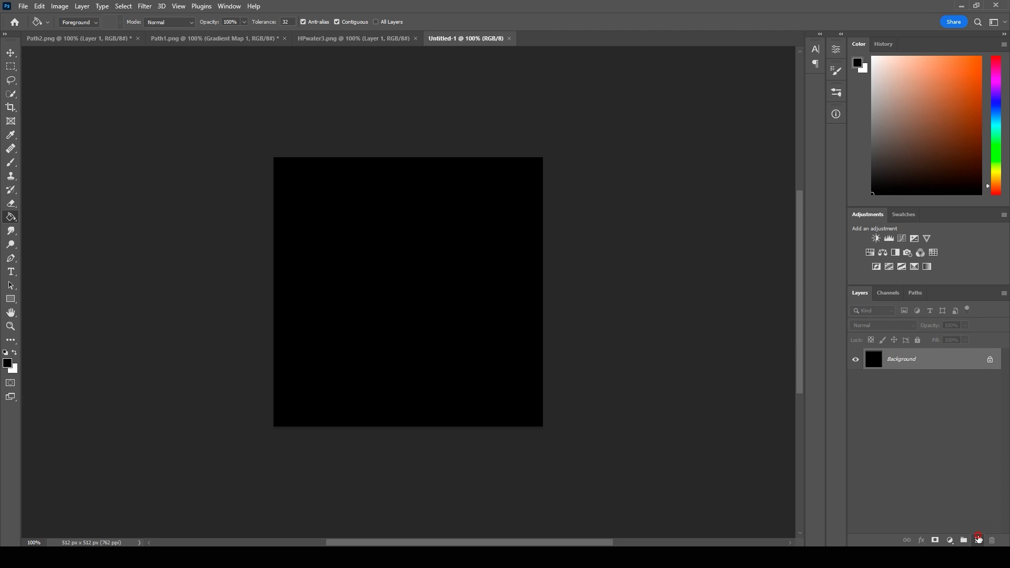
left_click(977, 540)
left_click(145, 6)
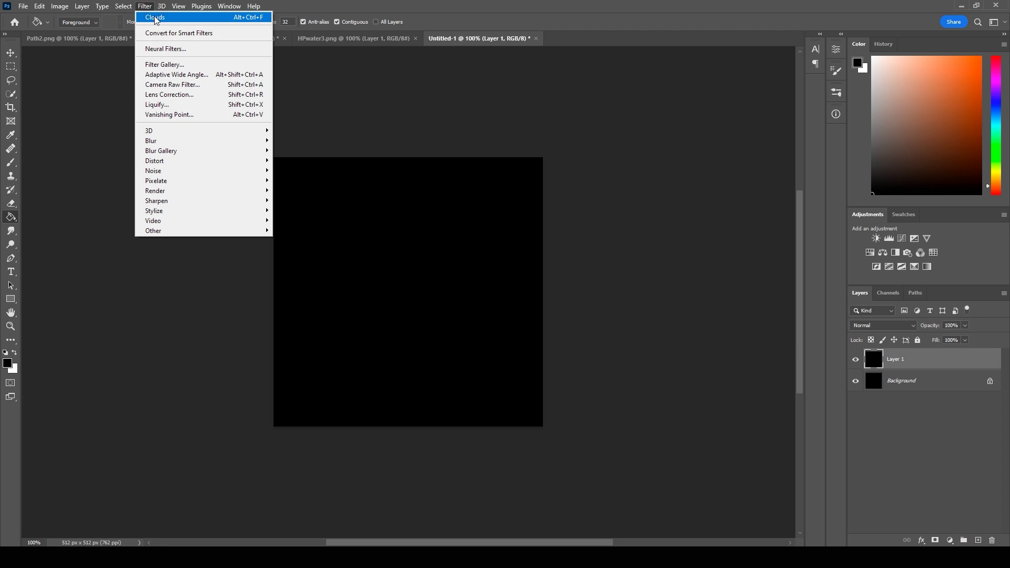
left_click(166, 191)
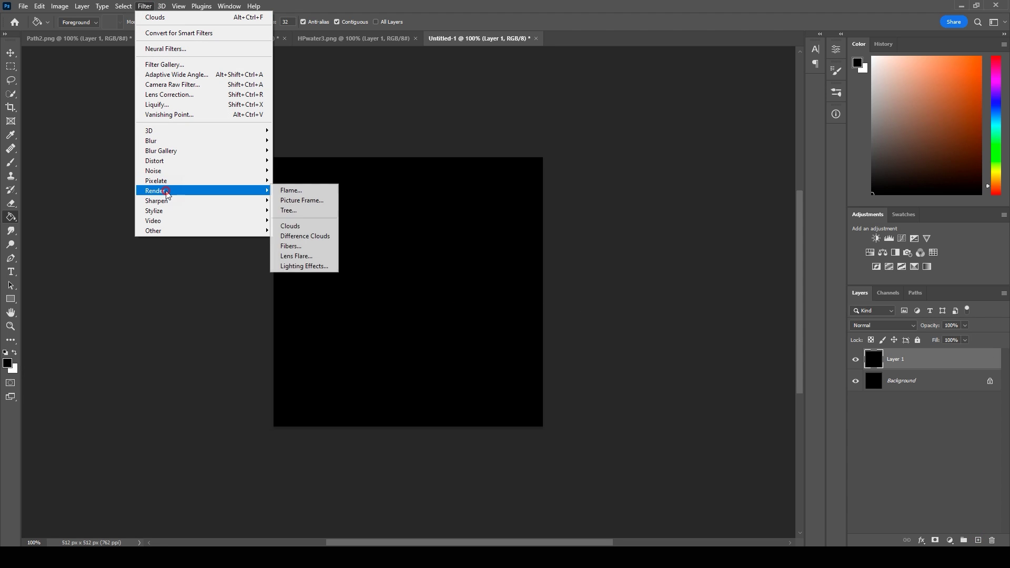
left_click(290, 226)
left_click(978, 540)
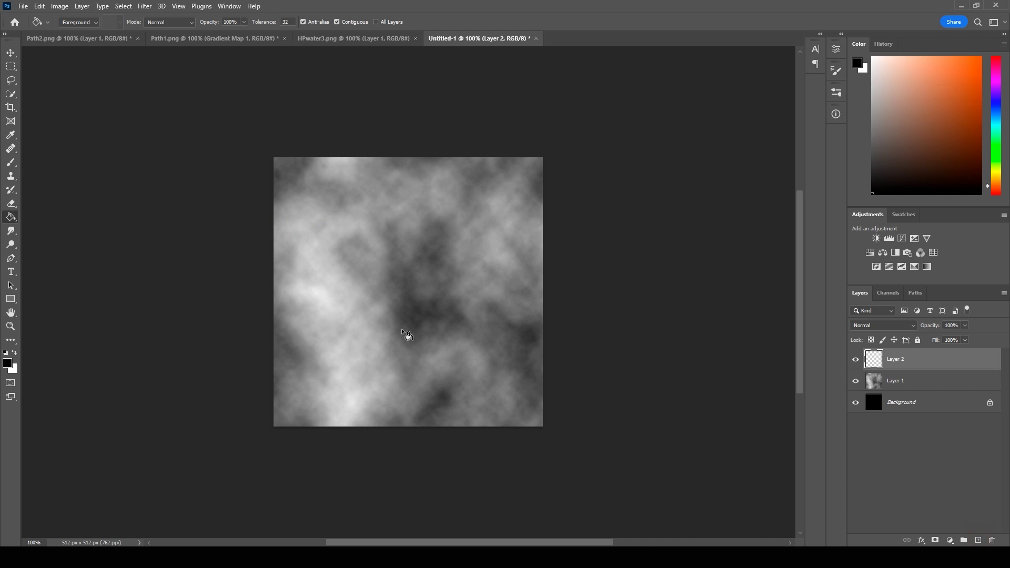
Render Clouds on the empty Layer 2 and set the layer's blend mode to Difference
left_click(404, 321)
left_click(138, 7)
left_click(163, 19)
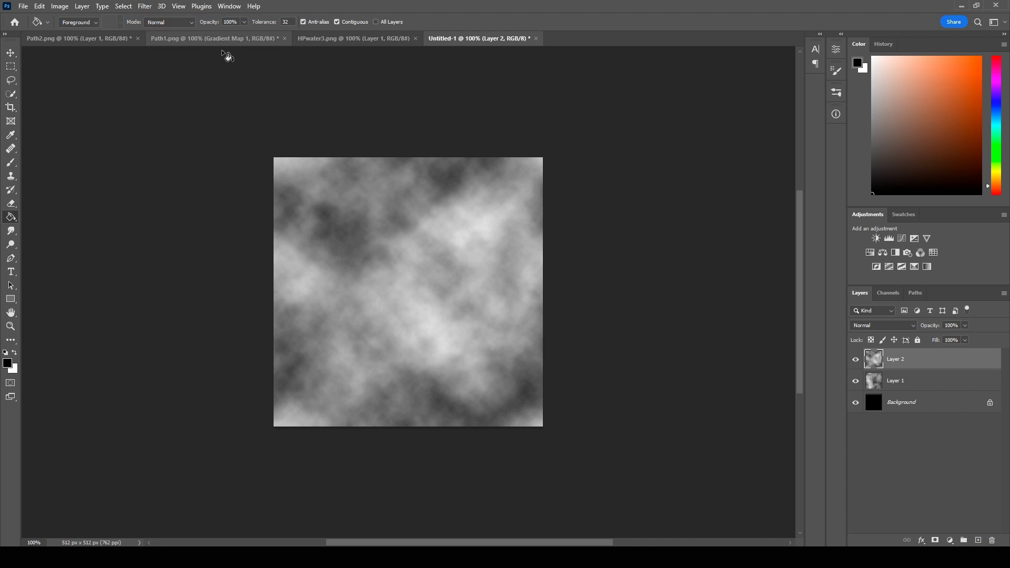
left_click(879, 326)
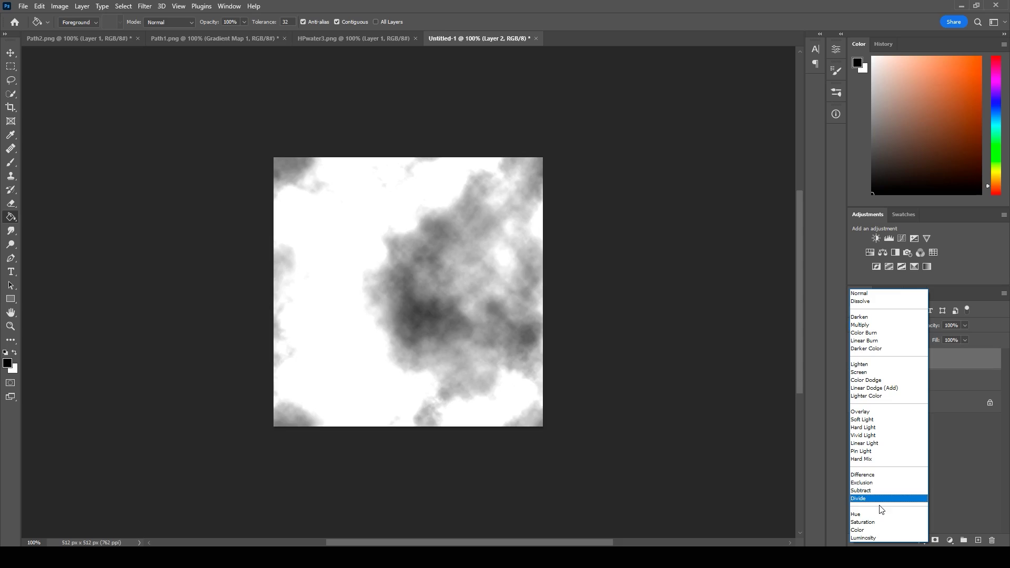
left_click(877, 474)
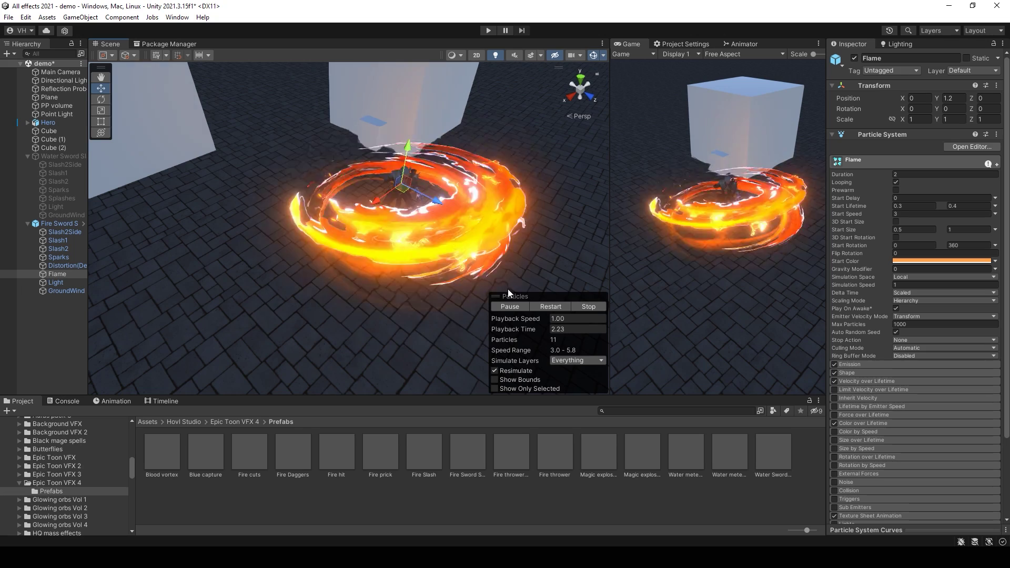
In Unity, replay the Flame particles of the fire slash and try moving the Flame object to about X 3.81
left_click(541, 307)
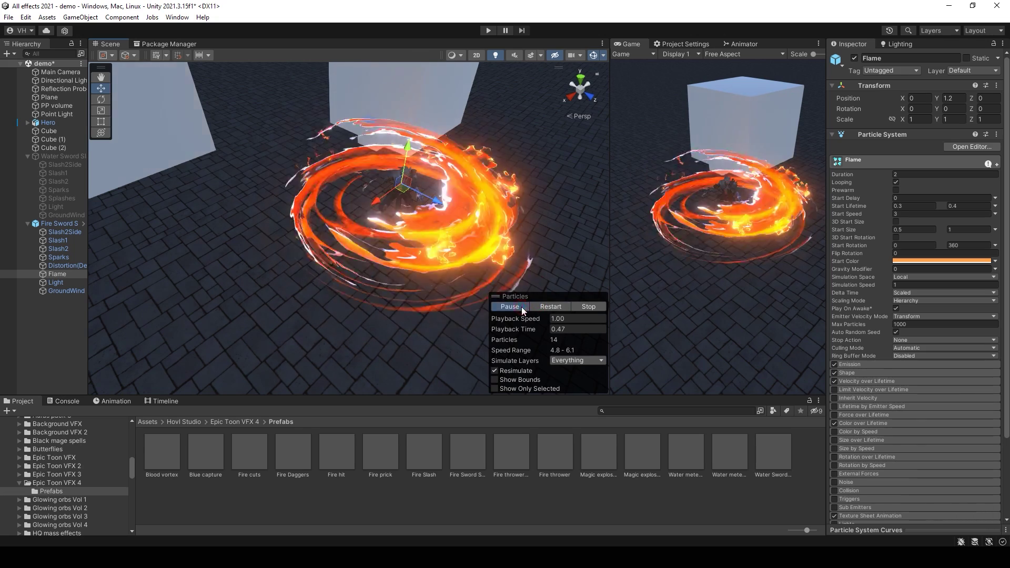
left_click(160, 257)
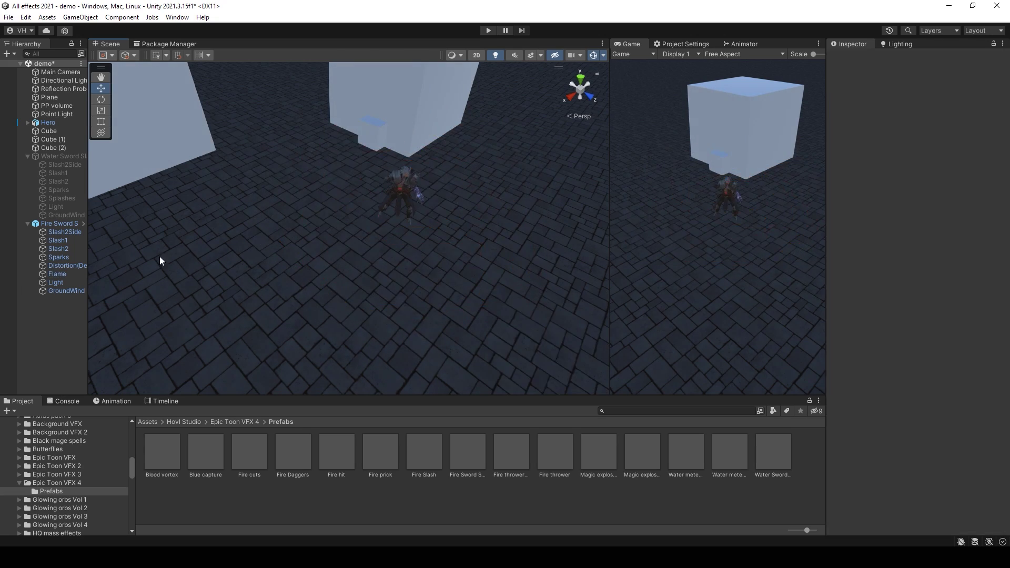
left_click(59, 273)
left_click_drag(379, 204, 265, 281)
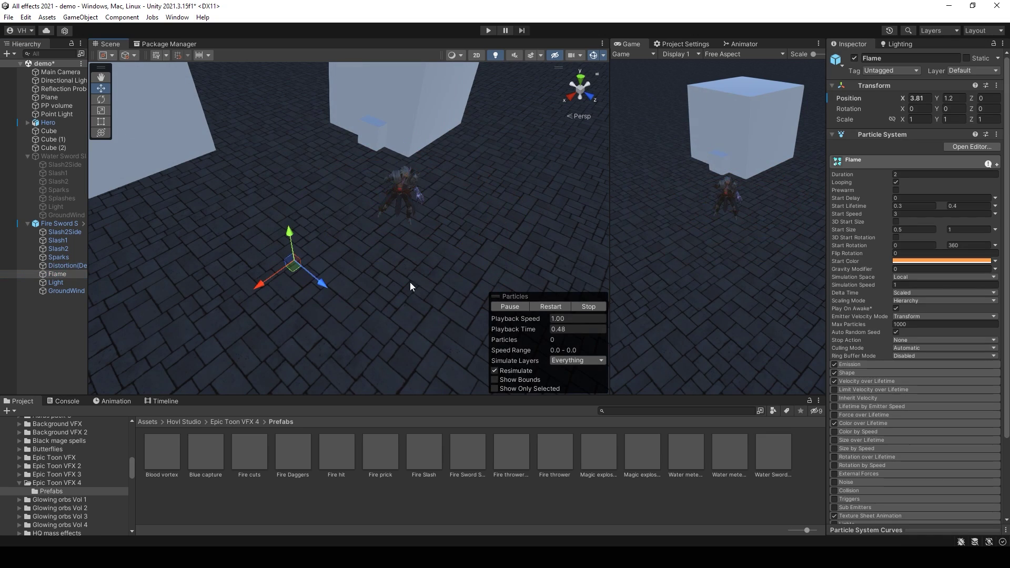
left_click(549, 307)
key("ctrl+z")
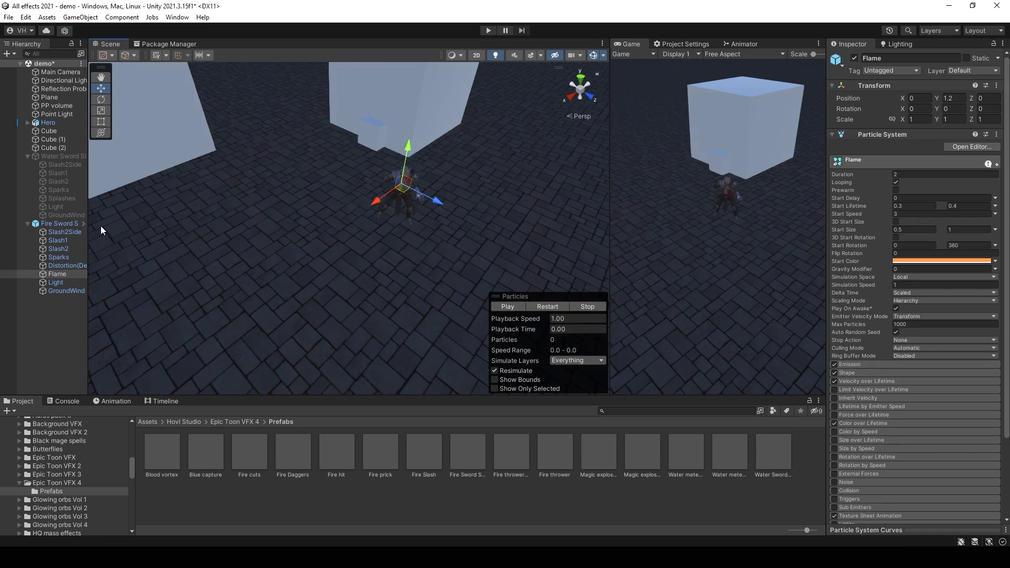
Deactivate the Fire Sword Slash object, activate Water Sword Slash instead and play its particle effect
left_click(59, 224)
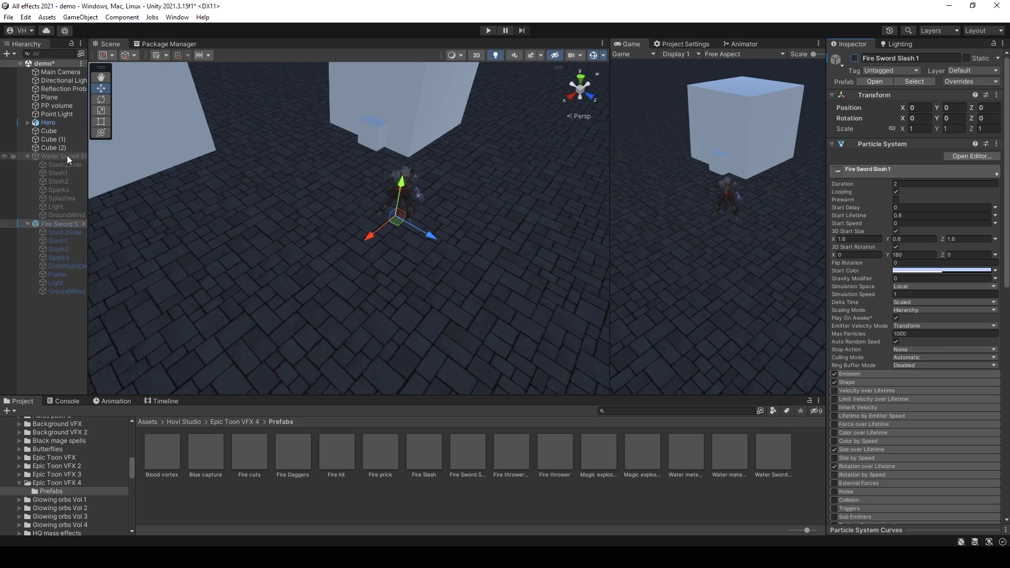
left_click(67, 155)
left_click(854, 58)
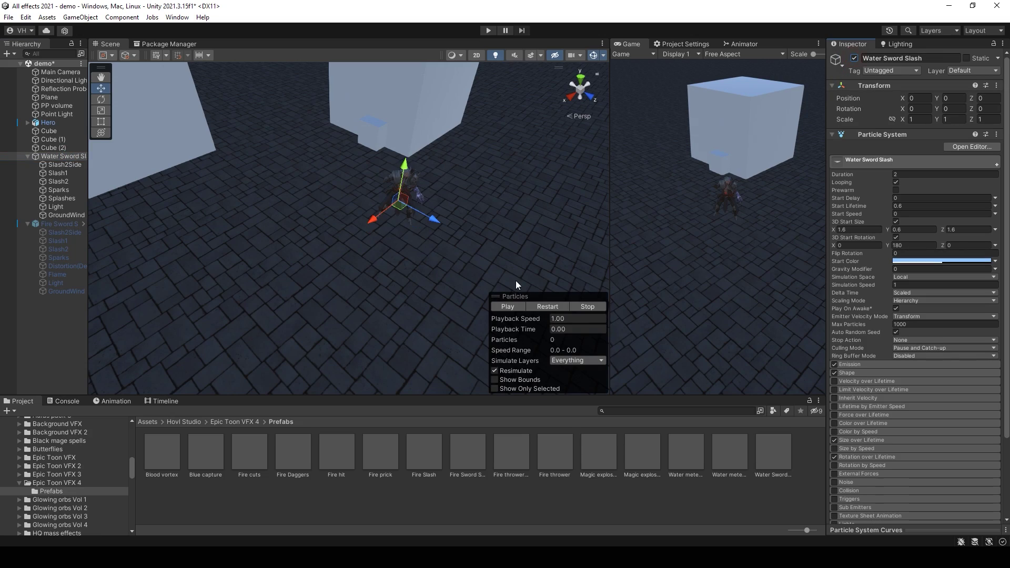
left_click(547, 306)
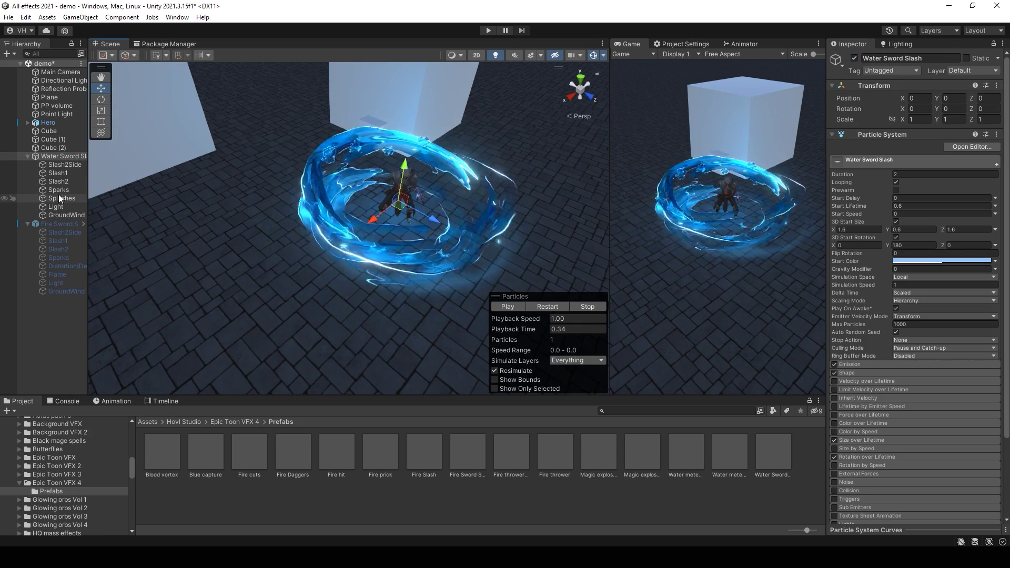
Try moving the Splashes object of the water slash to about X 3.28, replay the particles and stop them
left_click(58, 198)
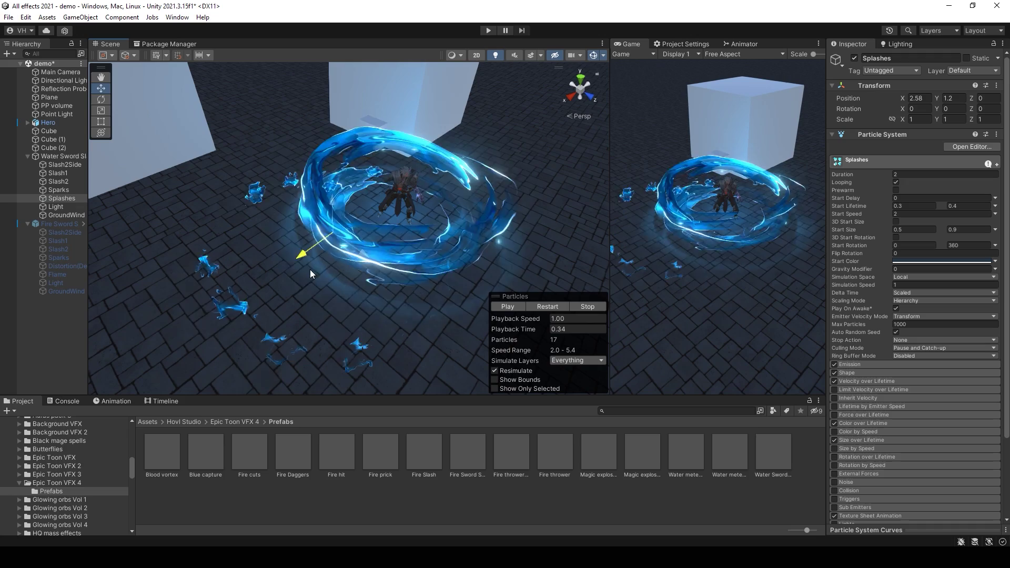
left_click(541, 307)
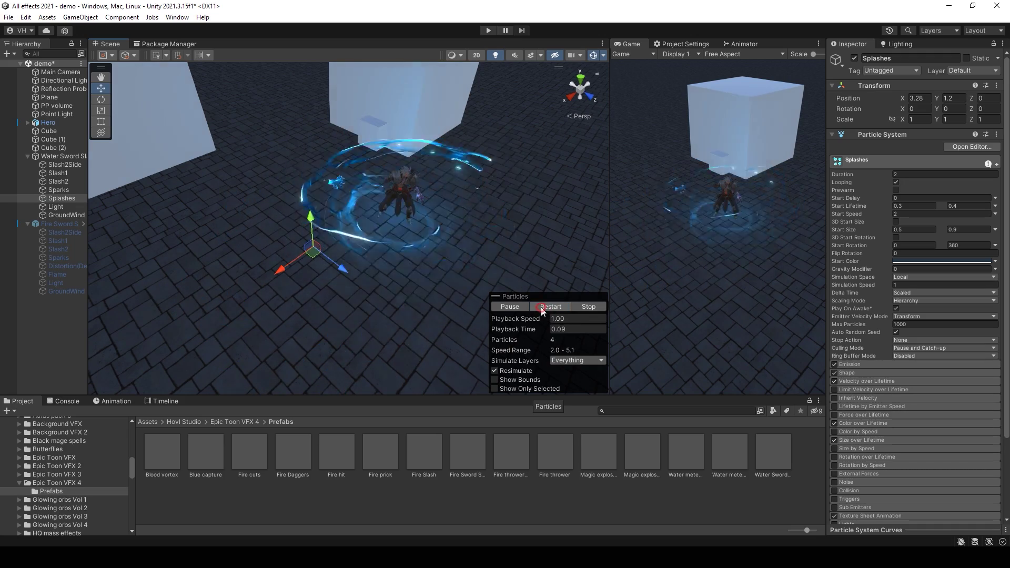
left_click(581, 305)
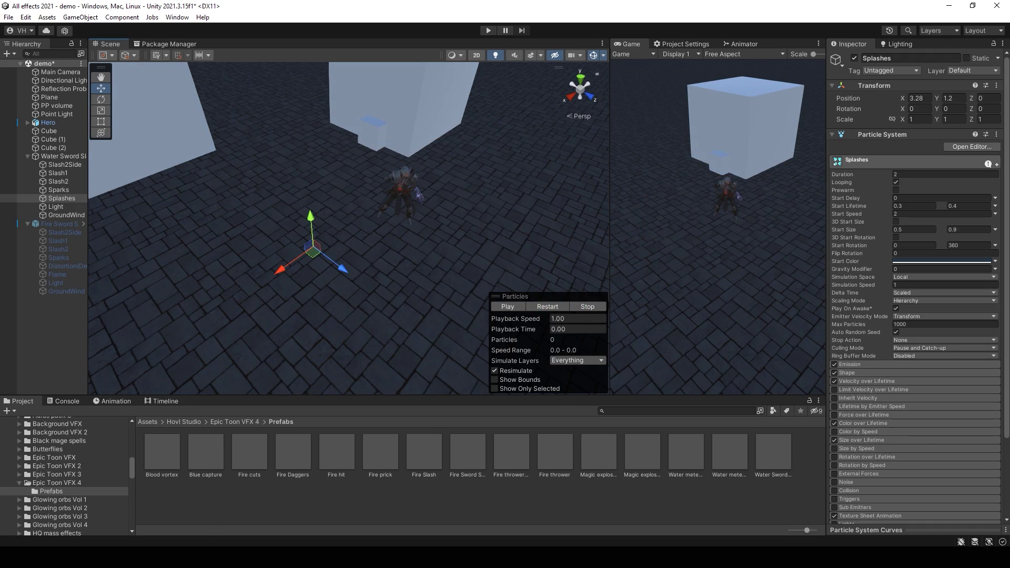
In Photoshop's Path1.png, outline a curved shape in the flame's middle with the Pen tool and copy that selection to a new layer
key("alt+Tab")
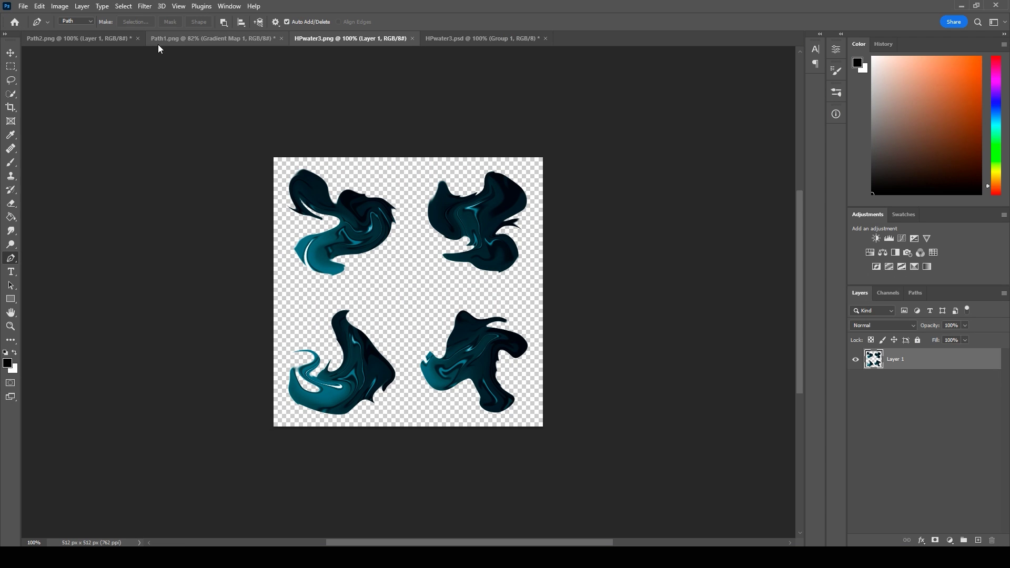
key("ctrl+shift+Tab")
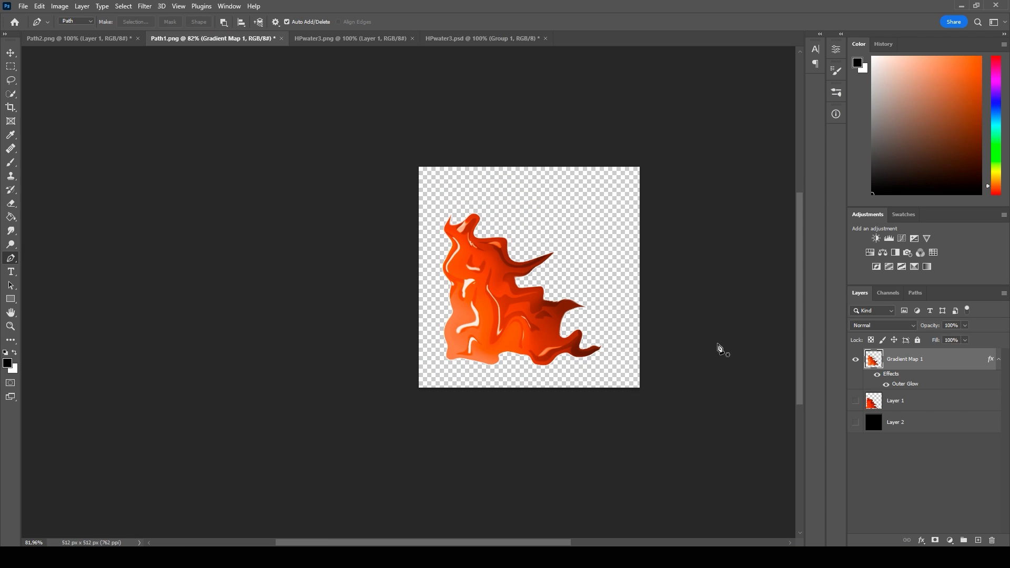
scroll(575, 311, "up", 5, "alt")
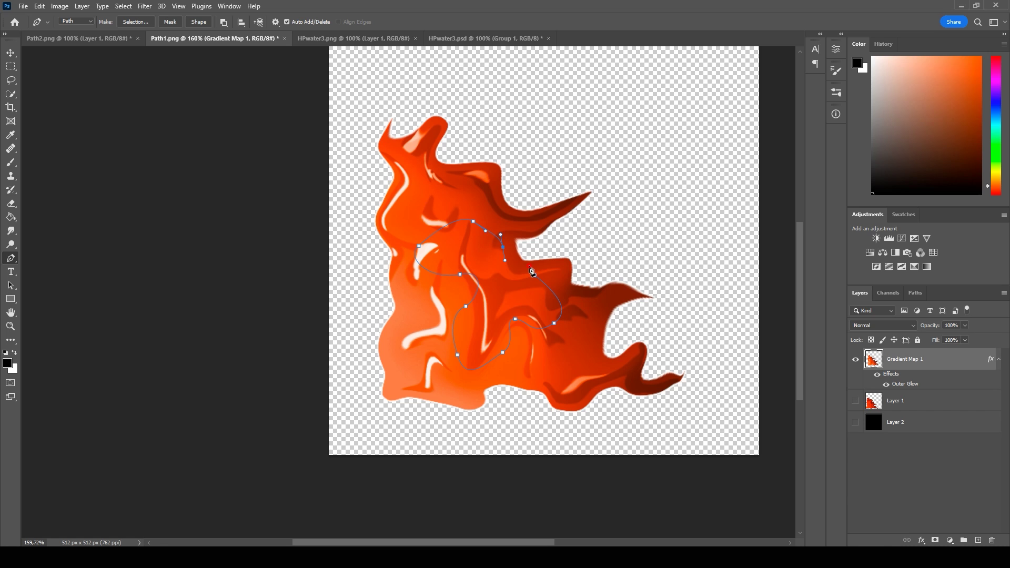
right_click(501, 293)
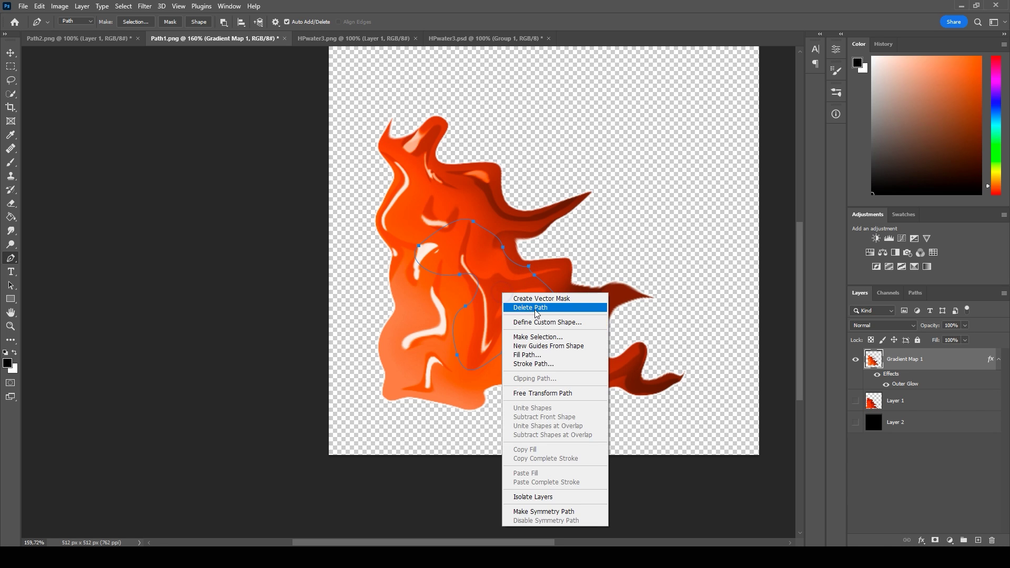
left_click(536, 337)
left_click(558, 148)
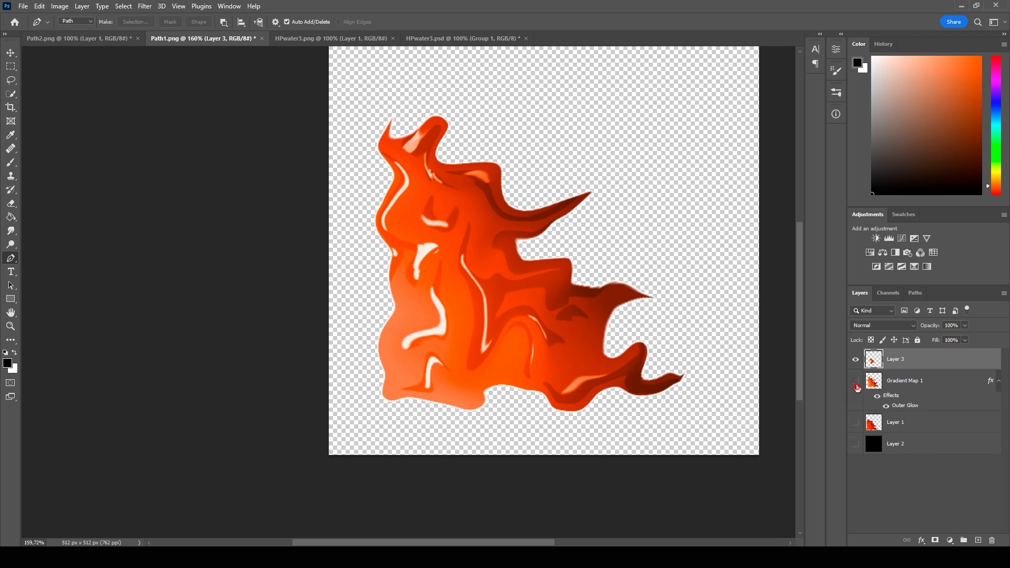
Hide the Gradient Map 1 layer and warp the cut-out flame piece on Layer 3 into a swirling splash with Liquify, brush size 100
left_click(855, 380)
scroll(669, 355, "down", 2, "alt")
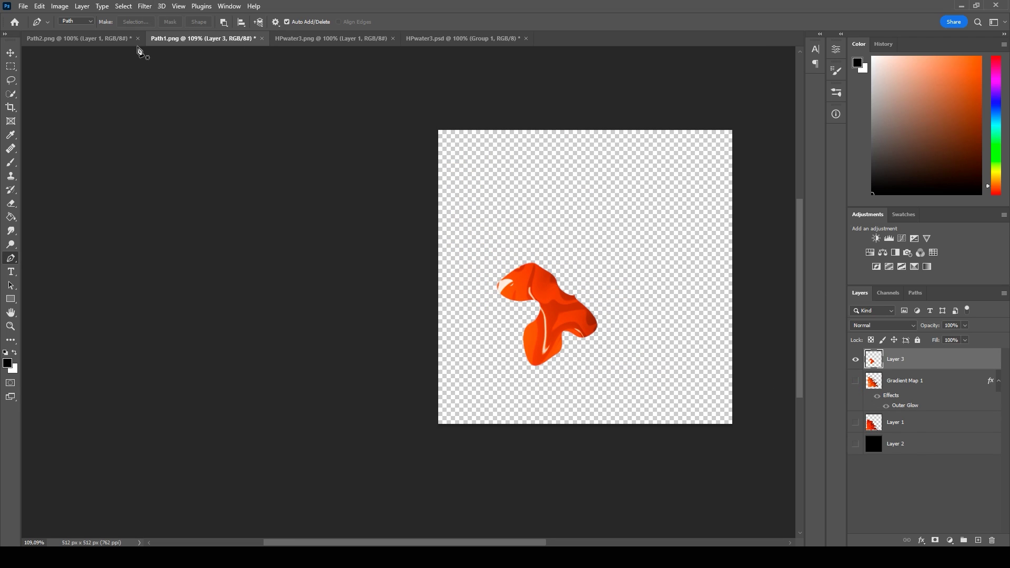
left_click(179, 10)
mouse_move(145, 6)
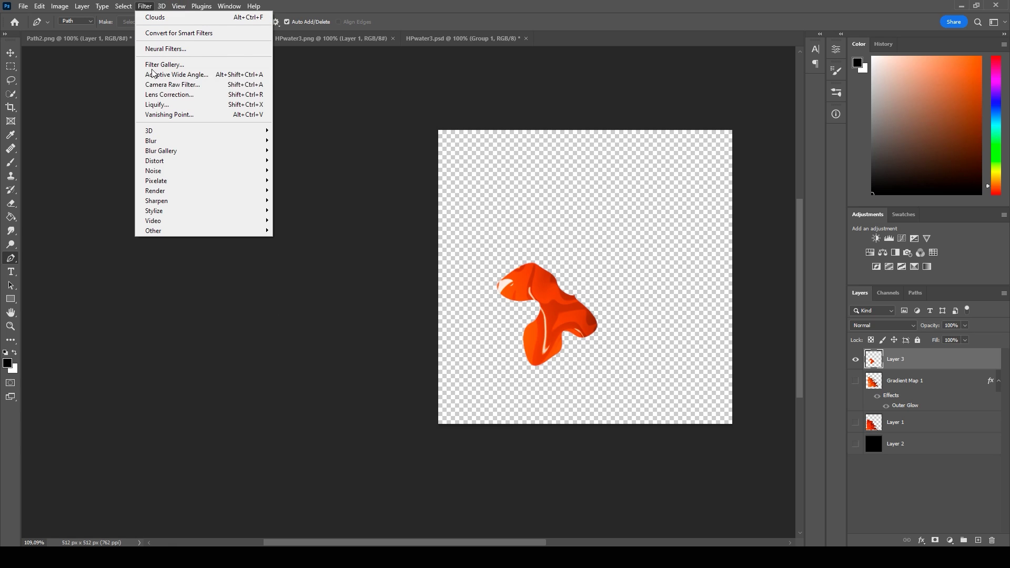
left_click(158, 104)
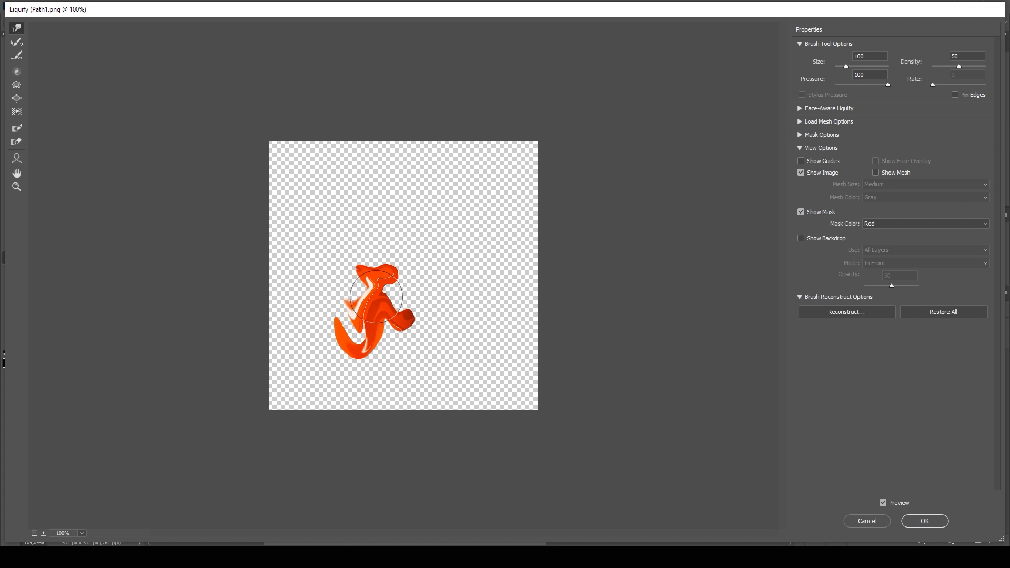
left_click(914, 521)
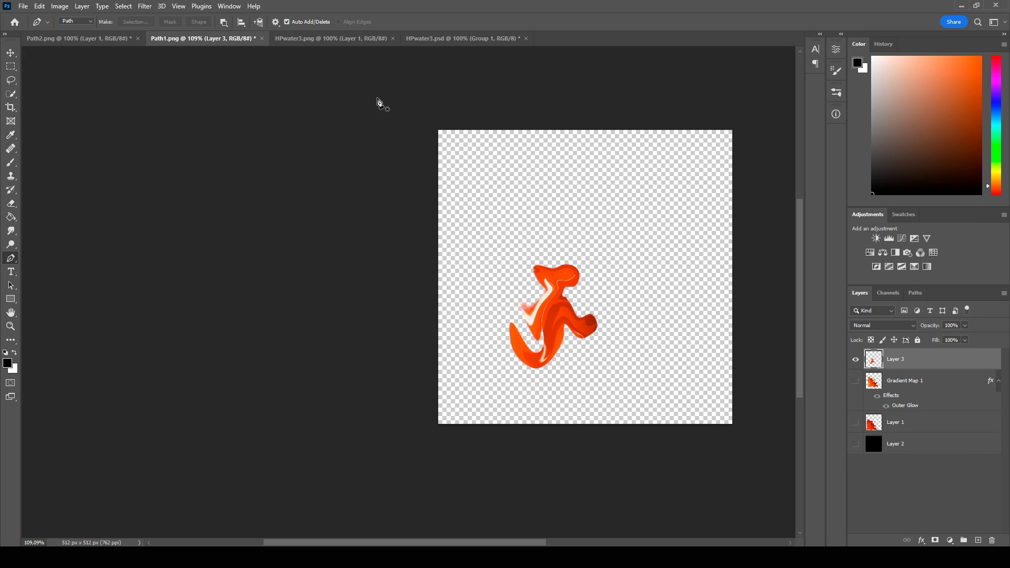
View the four water splash shapes in HPwater3.png, switch to Unity and replay the water slash particles
left_click(332, 40)
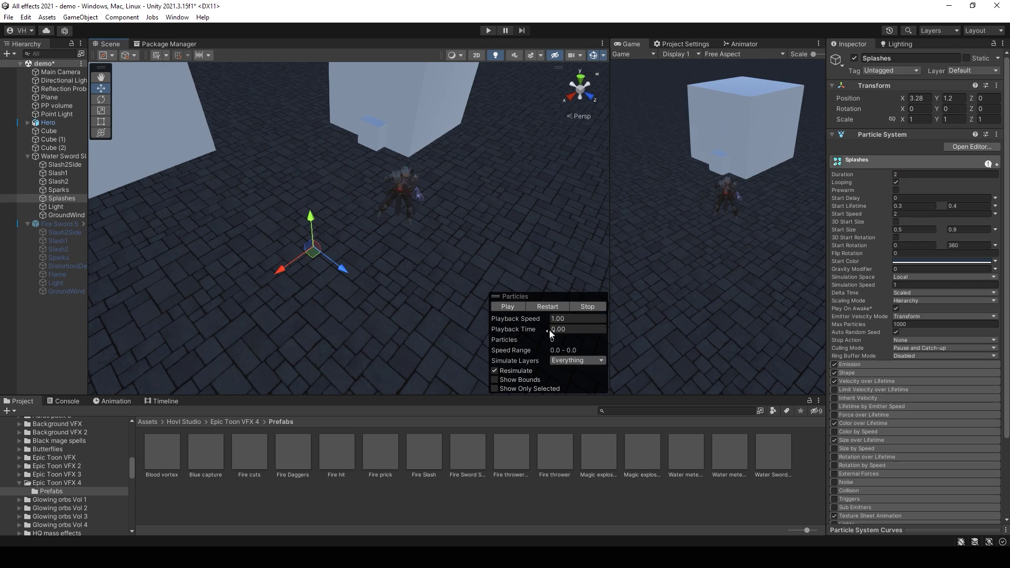
left_click(547, 307)
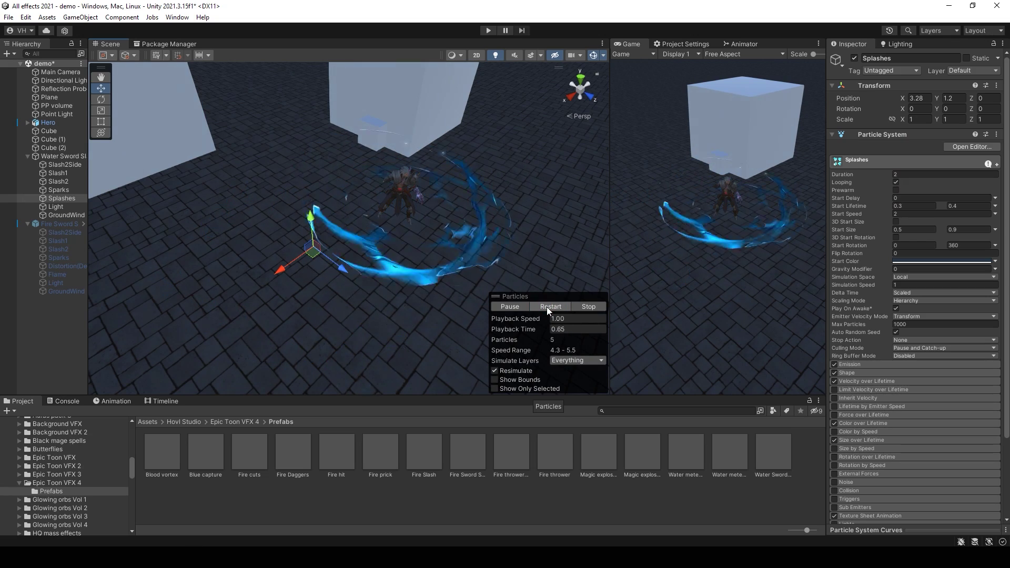
left_click(547, 307)
left_click(546, 307)
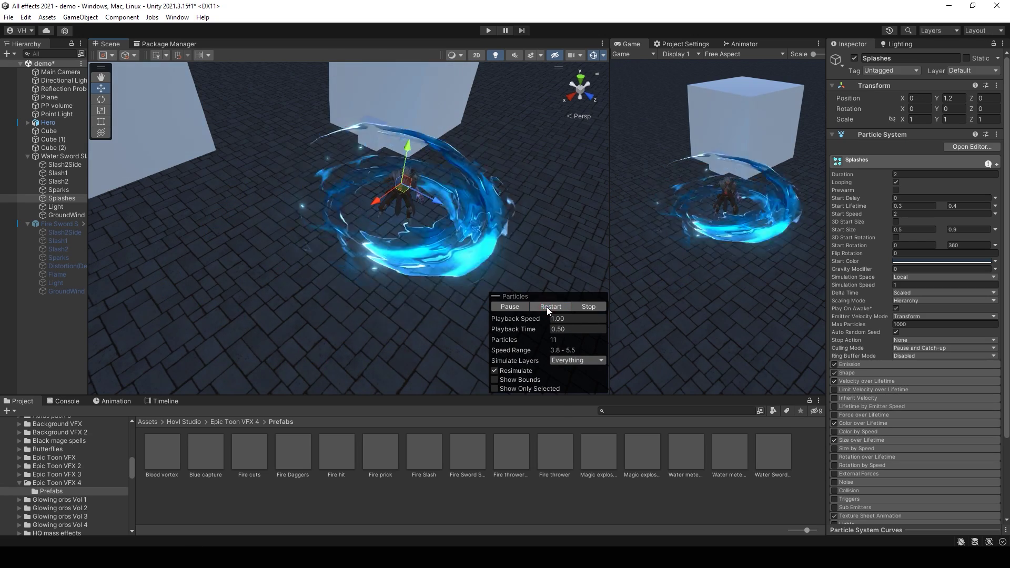
left_click(547, 307)
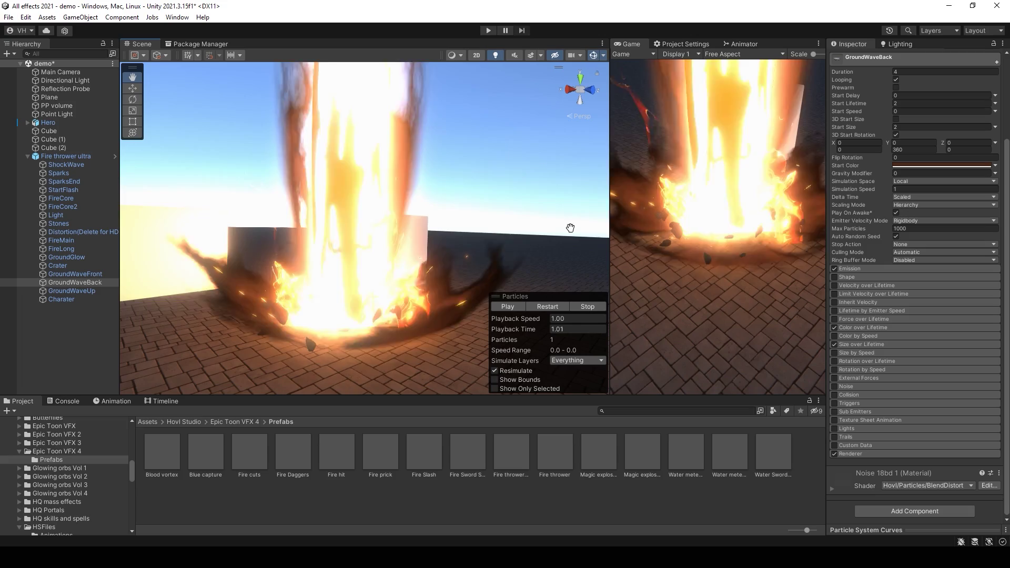
In the Fire thrower ultra effect, move the GroundWaveBack object away from the fire column
mouse_move(398, 212)
right_mouse_down()
mouse_move(417, 216)
mouse_move(403, 224)
mouse_move(412, 264)
mouse_move(396, 251)
mouse_move(386, 200)
right_mouse_up()
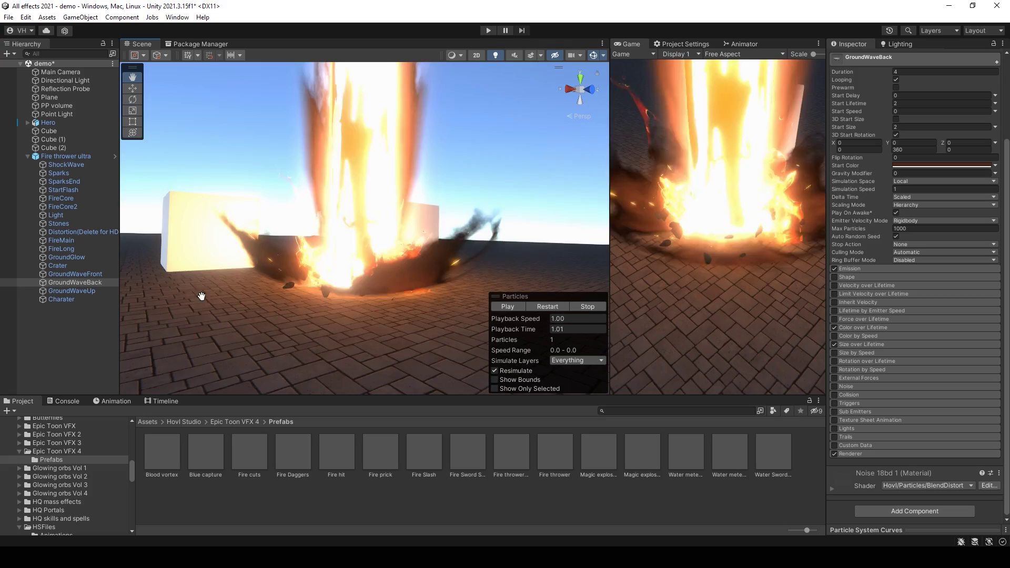
right_click_drag(464, 206, 395, 252)
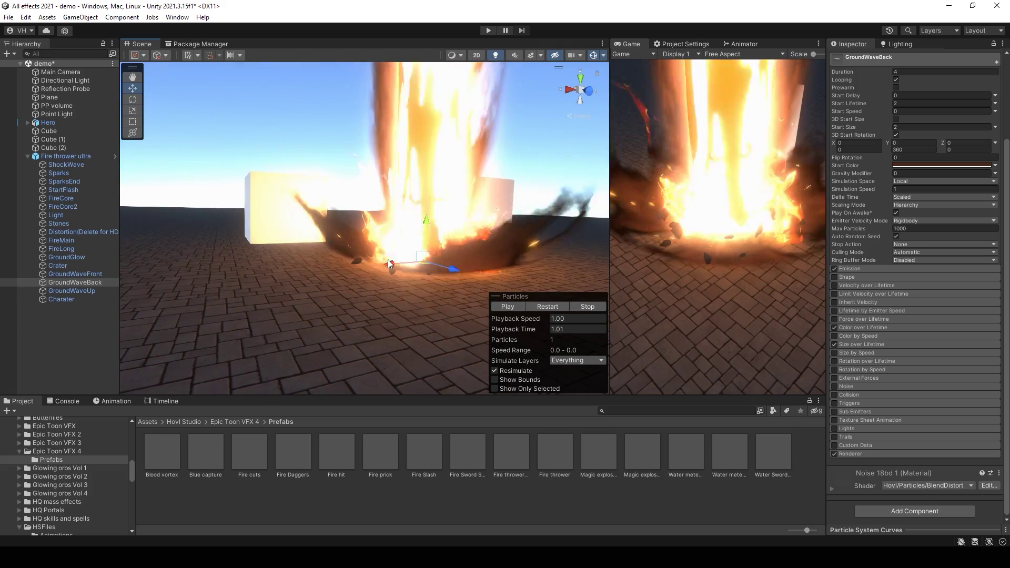
right_click_drag(384, 293, 422, 275)
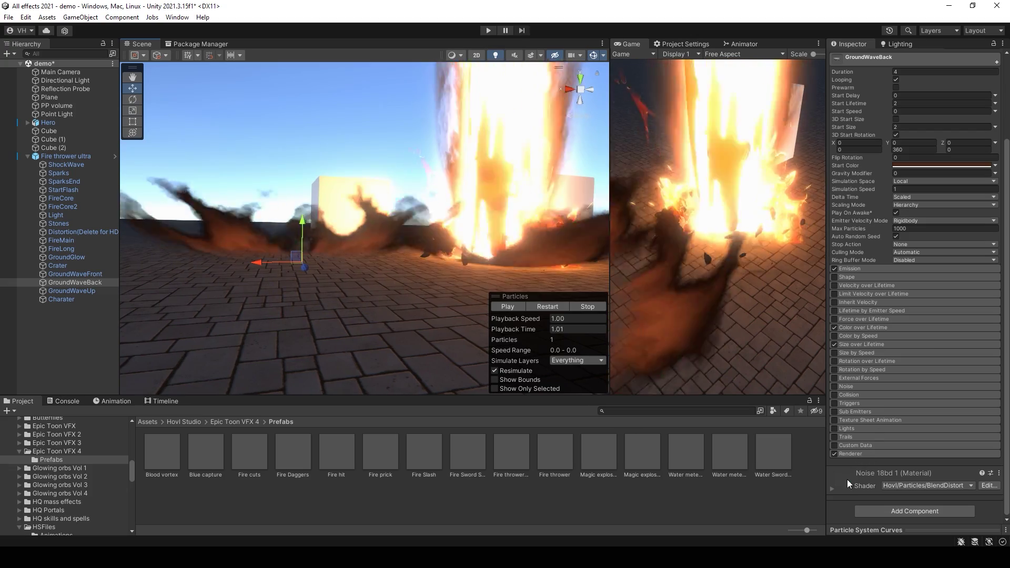
Expand the Noise 18bd 1 material, try Front as its Render Face and set it to Both
left_click(848, 477)
scroll(885, 450, "down", 10)
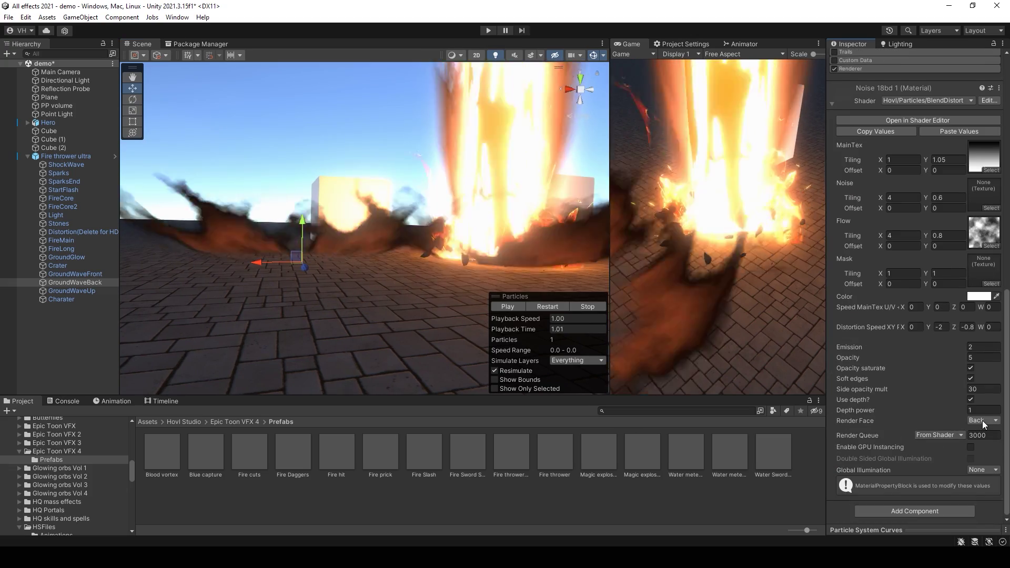
left_click(982, 421)
left_click(975, 455)
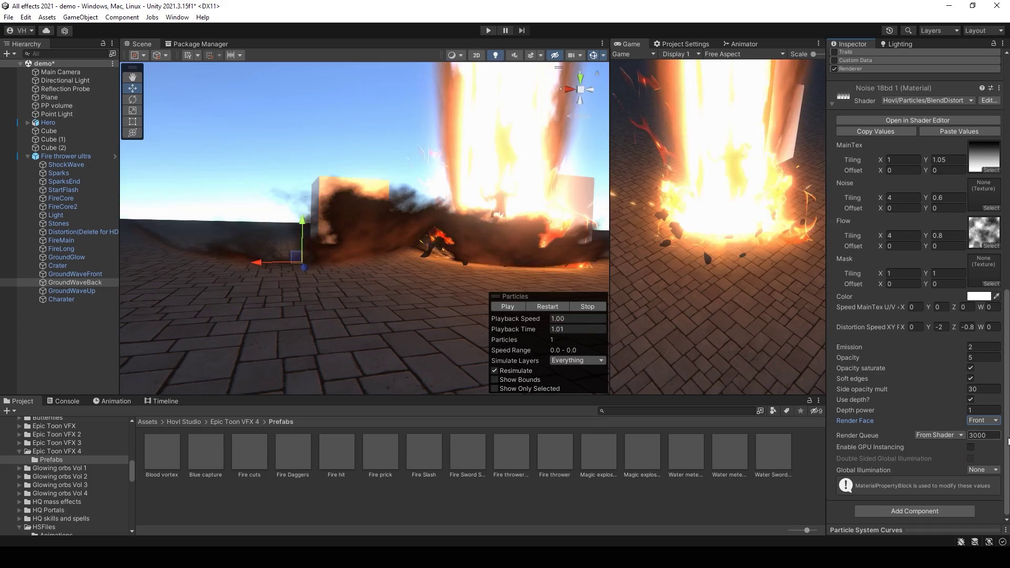
left_click(982, 420)
left_click(985, 433)
mouse_move(403, 223)
right_mouse_down()
mouse_move(412, 182)
mouse_move(518, 340)
mouse_move(449, 296)
mouse_move(479, 292)
mouse_move(456, 275)
mouse_move(387, 266)
mouse_move(392, 215)
right_mouse_up()
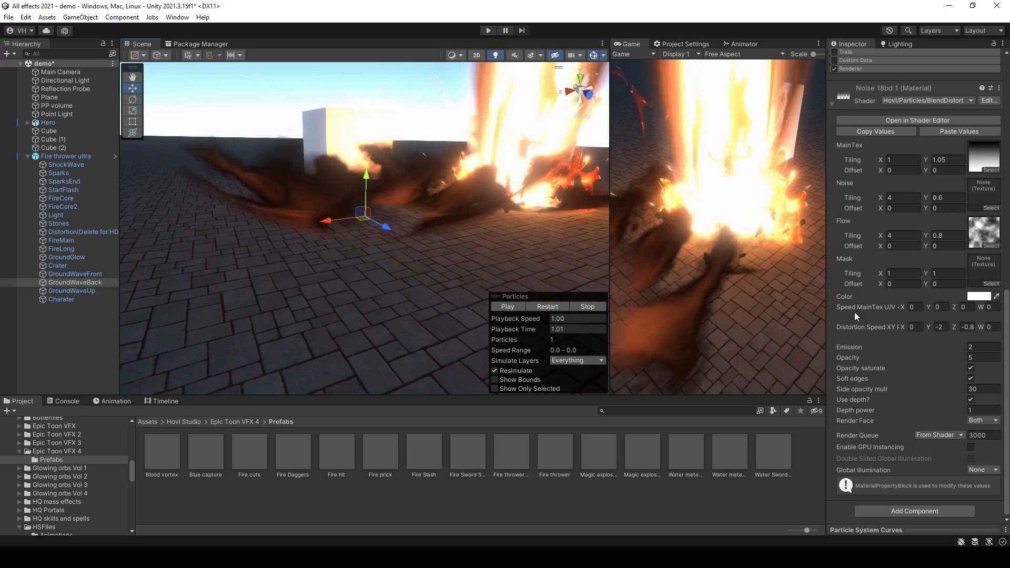
Try 0 as the Z value of the material's Distortion Speed and return it to -0.8
left_click(970, 326)
type("0")
right_click_drag(359, 210, 308, 161)
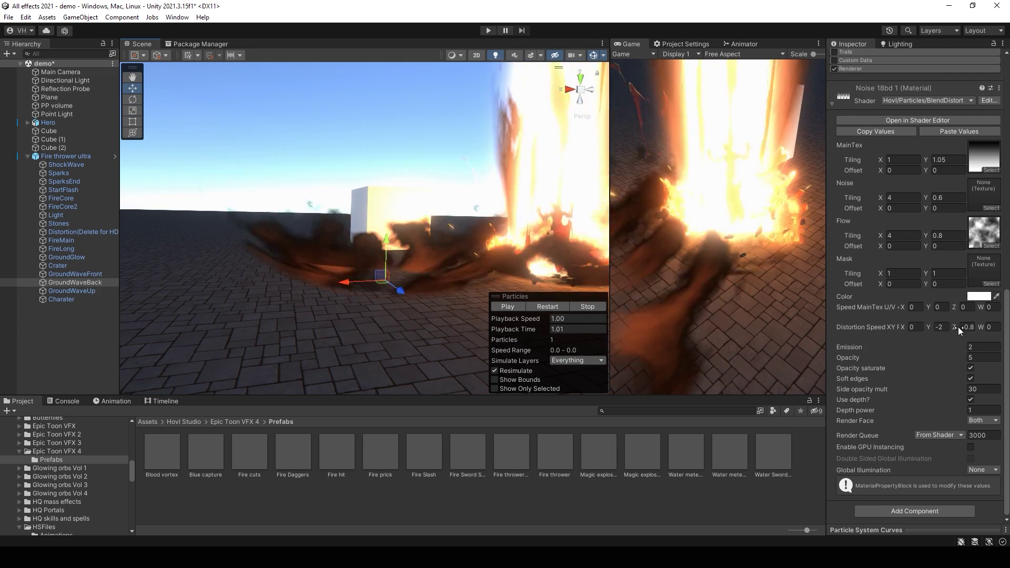
mouse_move(957, 326)
left_mouse_down()
mouse_move(977, 329)
mouse_move(958, 335)
left_mouse_up()
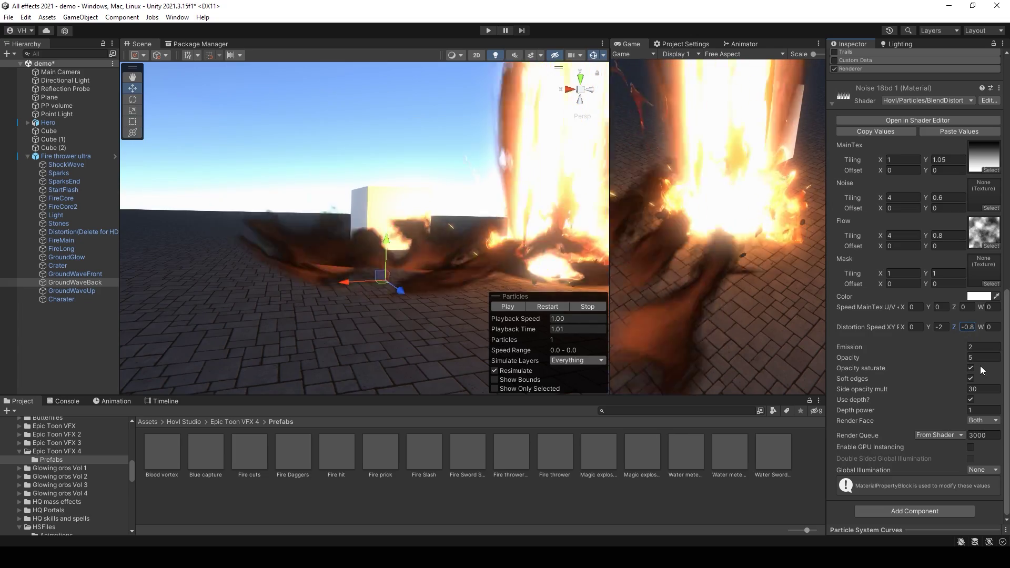
left_click(976, 357)
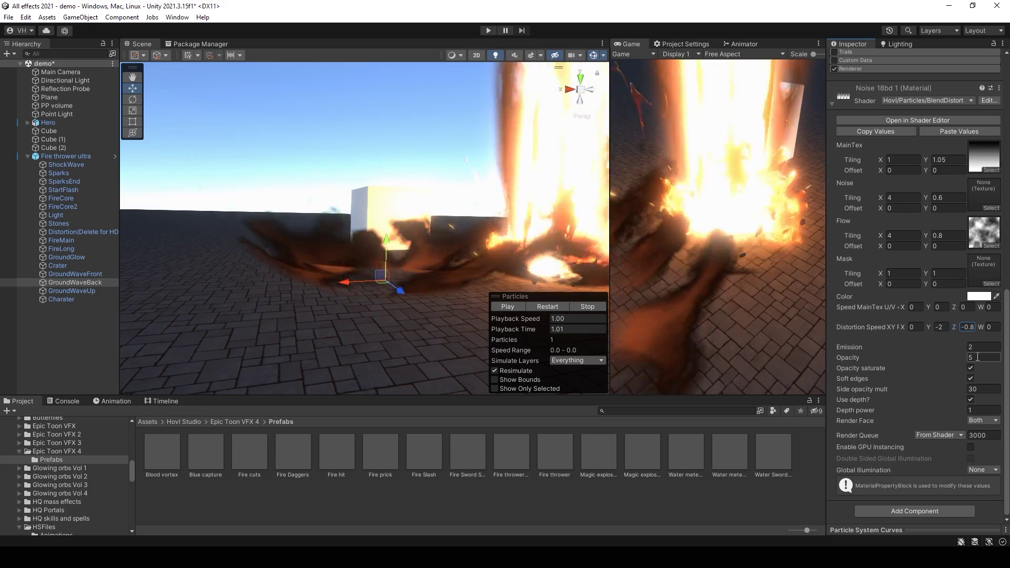
Try 15 as the Opacity of the Noise 18bd 1 material and return it to 5
left_click(977, 357)
type("1")
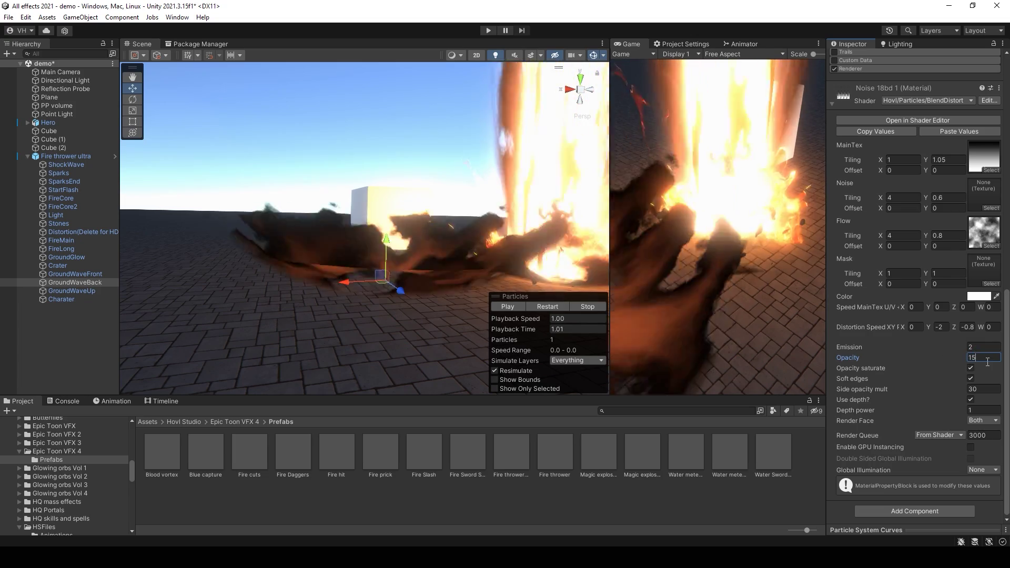
key("BackSpace")
type("5")
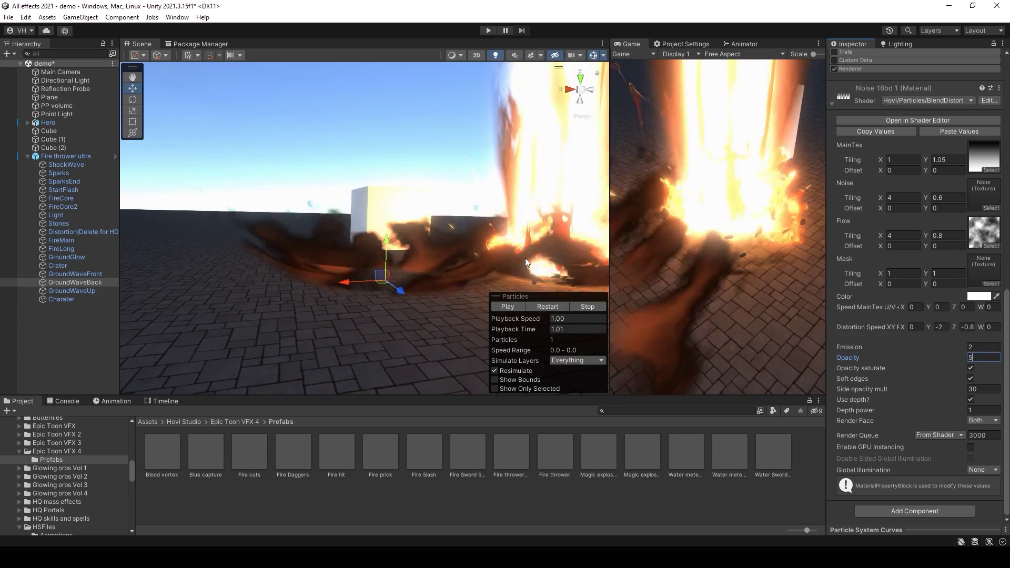
right_click_drag(468, 251, 375, 225)
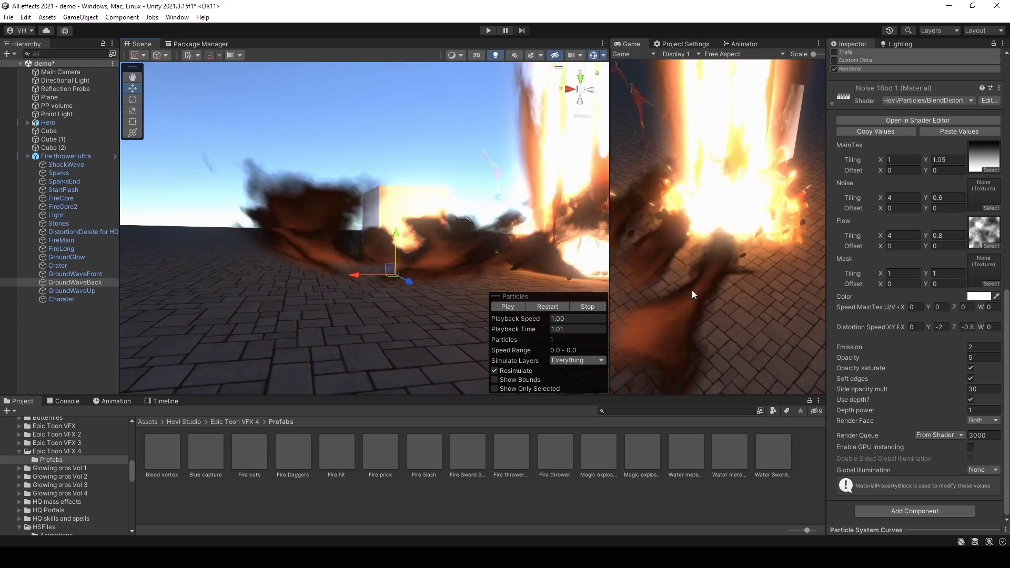
Open the material's BlendDistort shader in the shader editor and move the editor window clear of the scene view
scroll(941, 293, "up", 1)
scroll(941, 294, "up", 3)
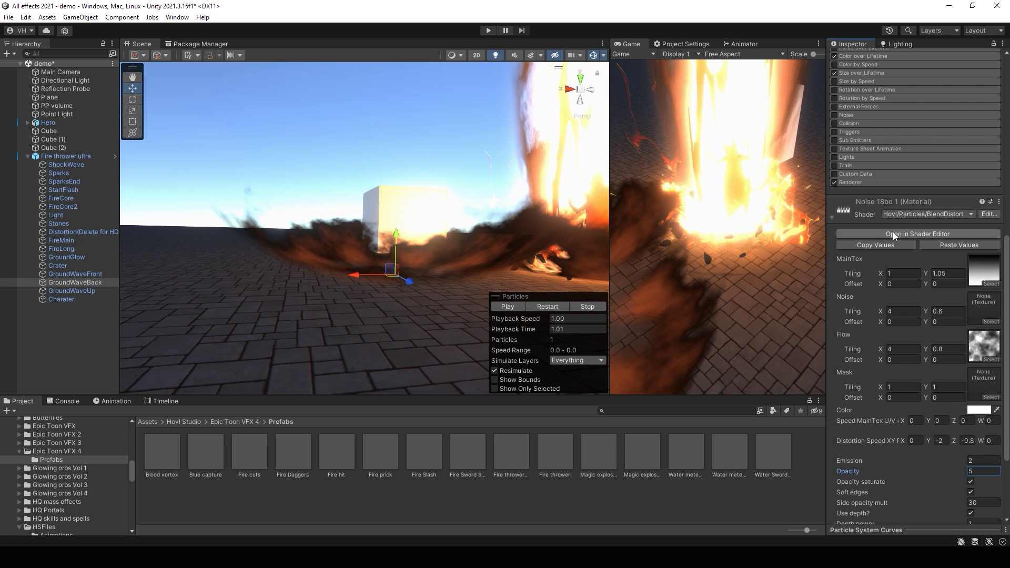
left_click(860, 235)
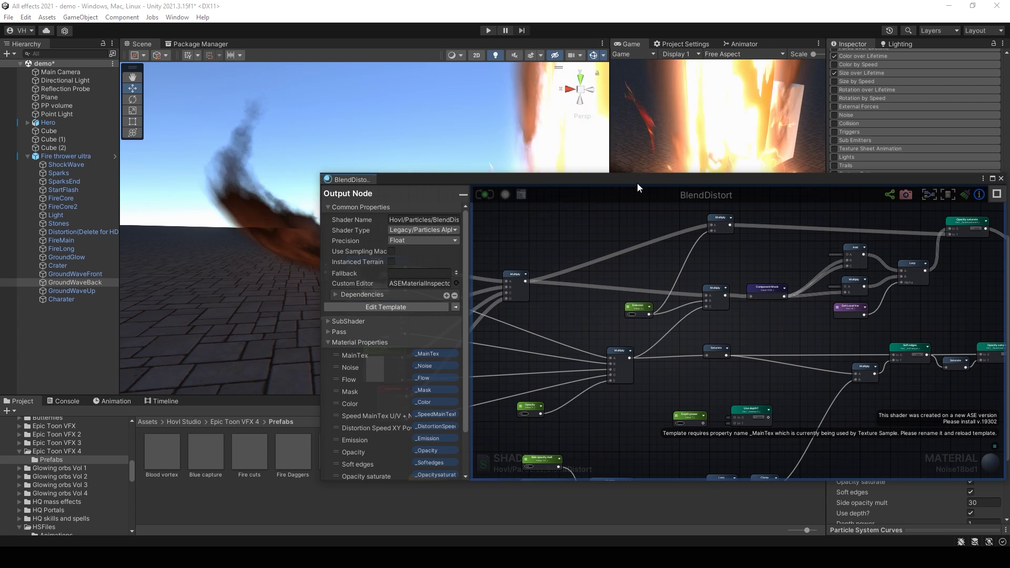
left_click_drag(638, 182, 362, 406)
Turn off the material's Soft edges, inspect the ground wave from above and from the side, and turn Soft edges back on
right_click_drag(387, 279, 399, 270)
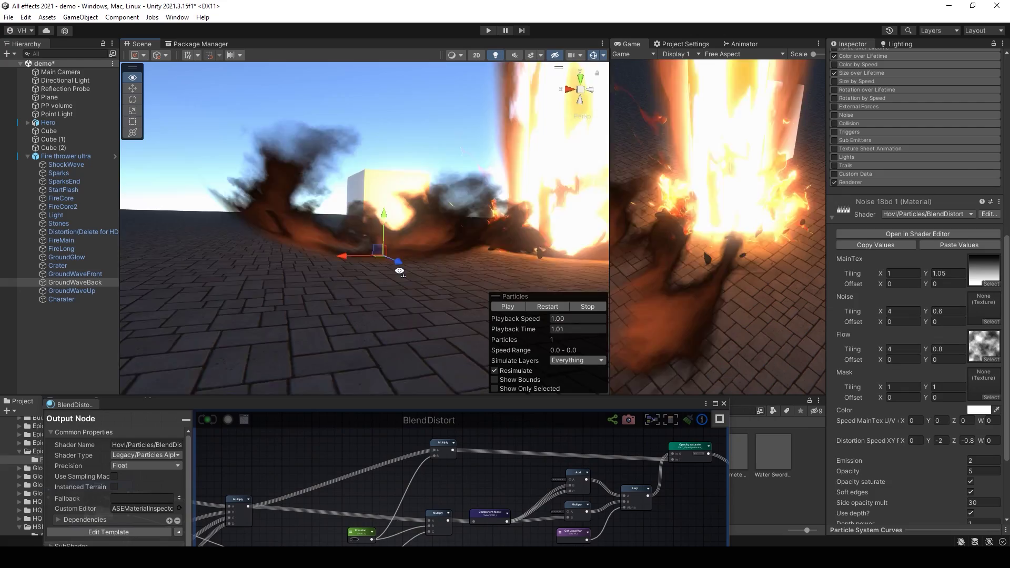
scroll(972, 343, "down", 5)
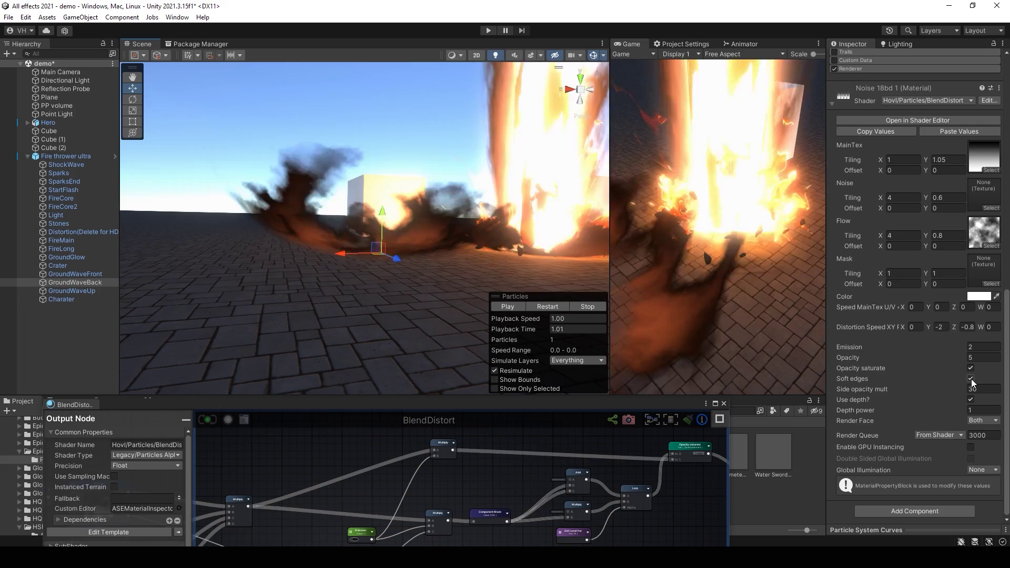
left_click(970, 379)
right_click_drag(353, 234, 396, 314)
key("w")
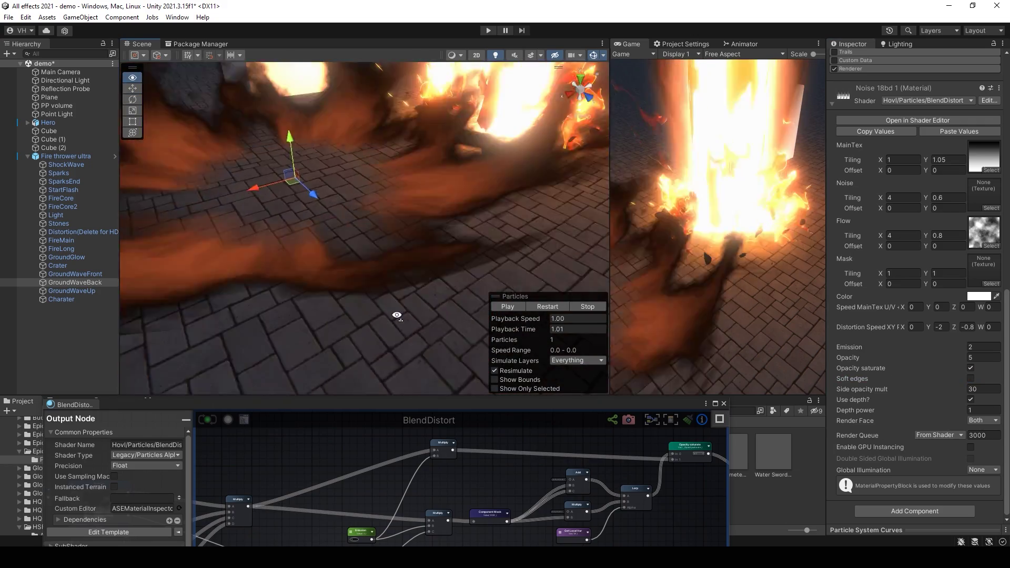
left_click_drag(396, 315, 330, 157, "alt")
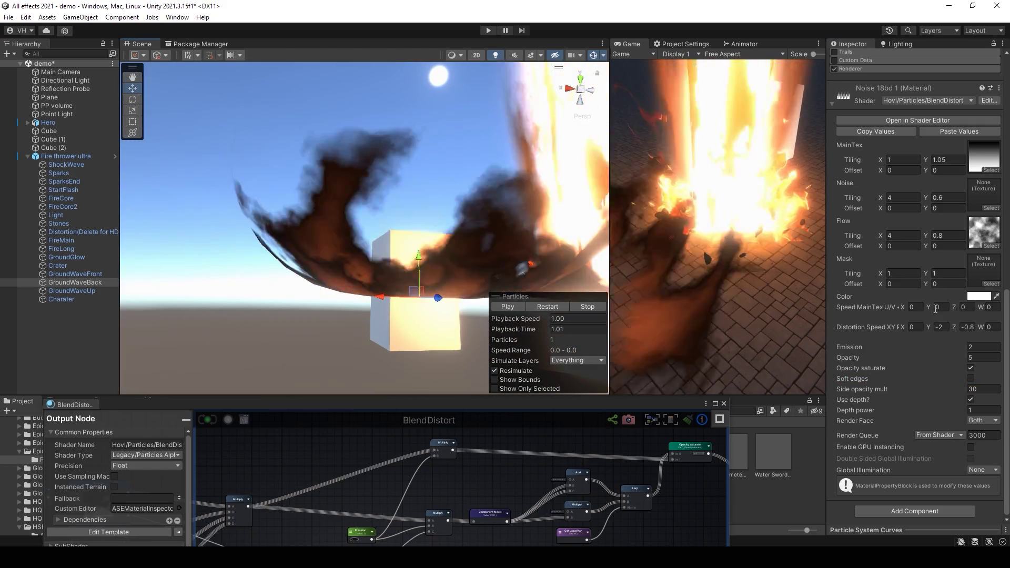
left_click(970, 379)
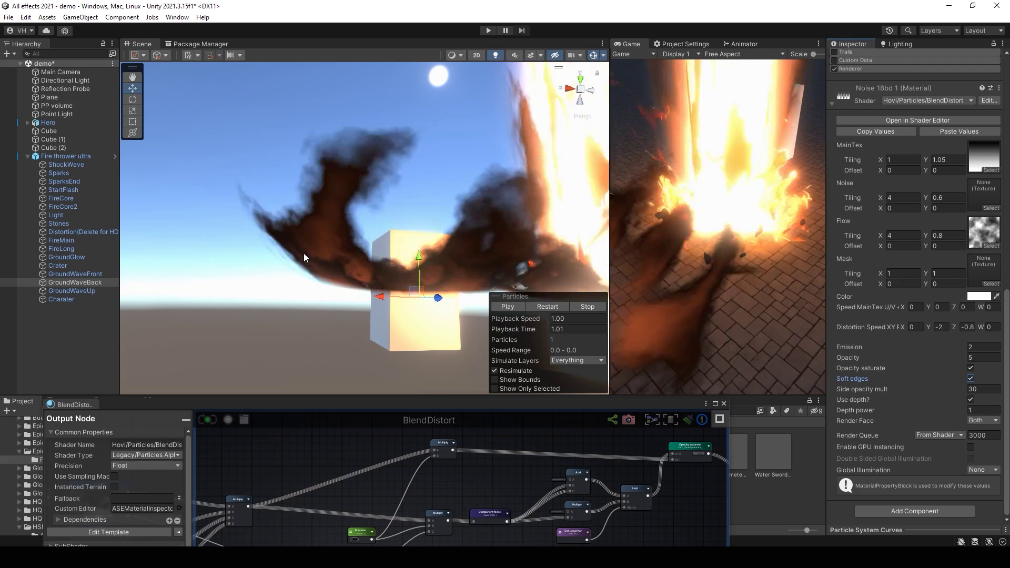
Maximize the BlendDistort shader graph and examine the soft-edge node chain from World Normal and View Dir through Side opacity mult to Clamp
left_click_drag(342, 401, 424, 121)
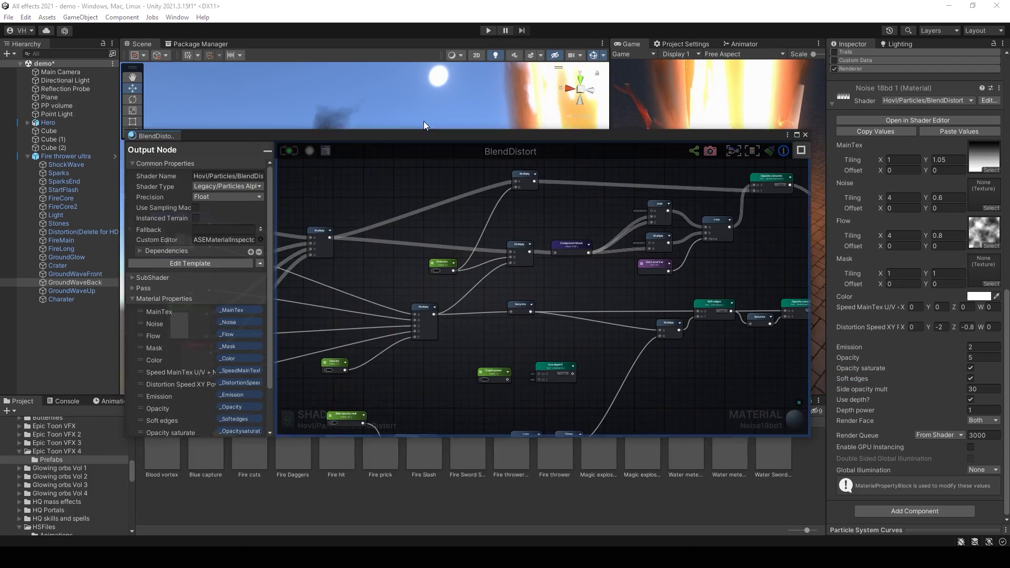
scroll(547, 249, "down", 4)
left_click(796, 134)
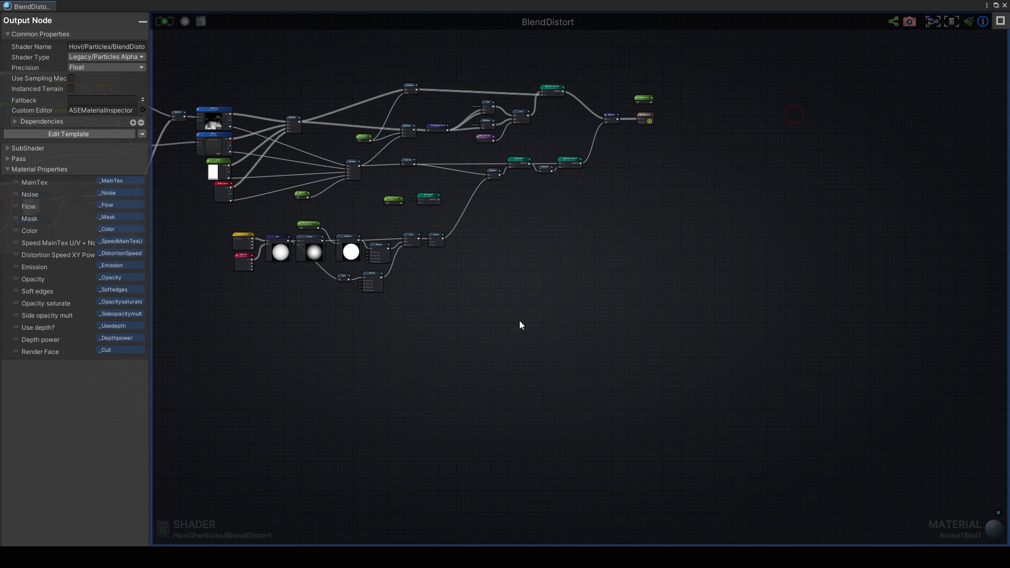
scroll(385, 316, "up", 10)
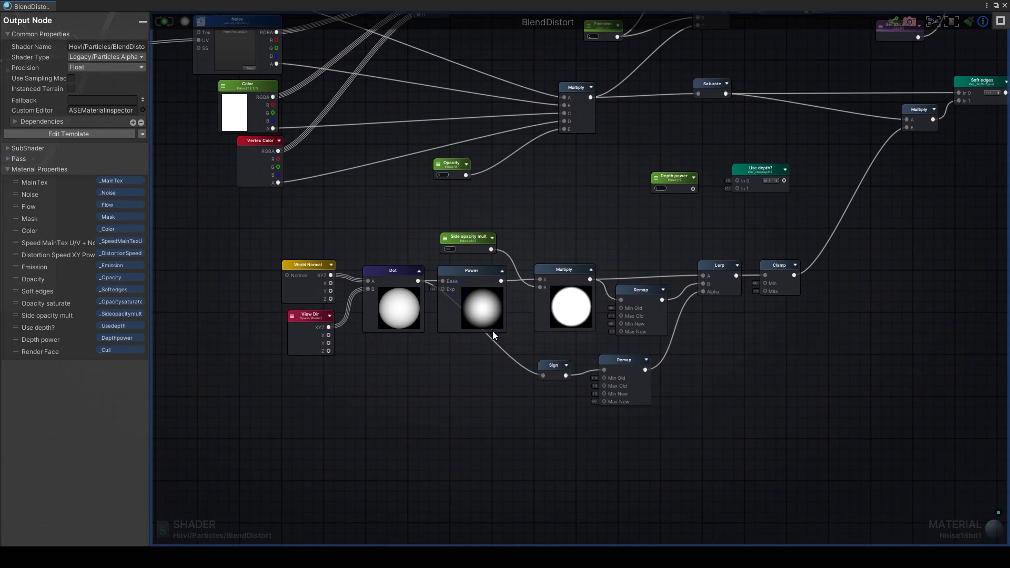
scroll(405, 313, "up", 4)
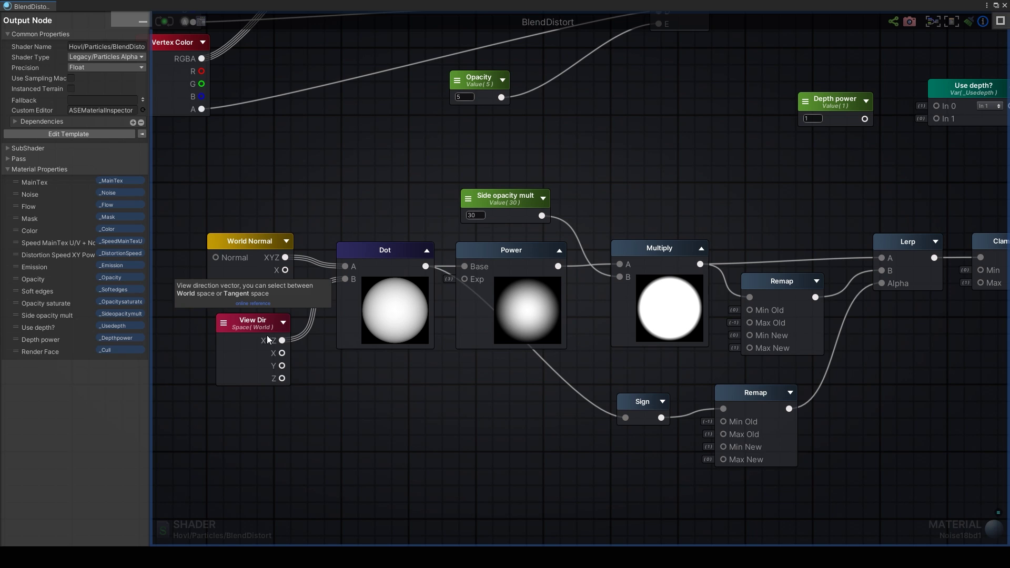
middle_click_drag(511, 377, 397, 376)
scroll(427, 341, "down", 2)
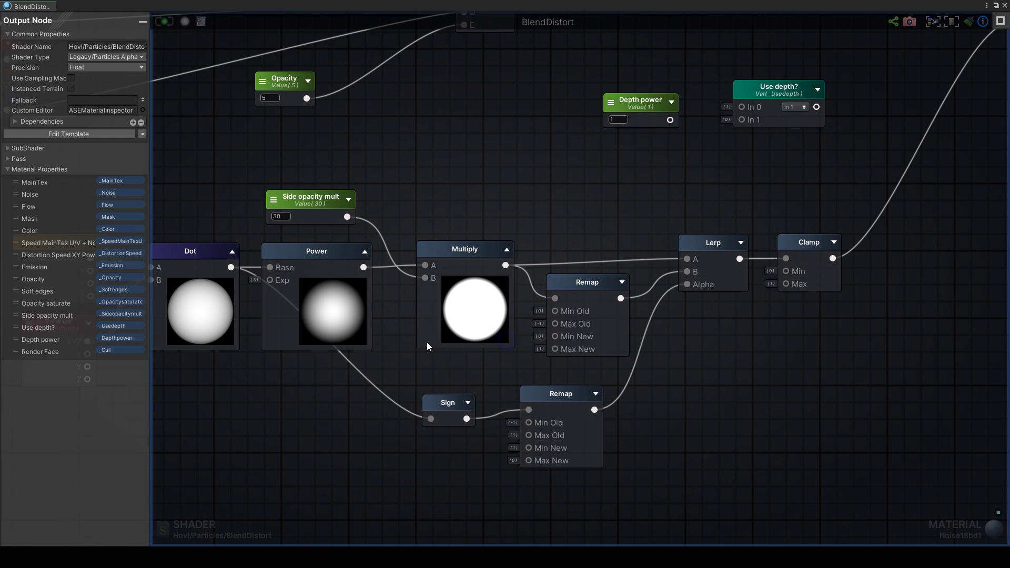
scroll(405, 335, "down", 2)
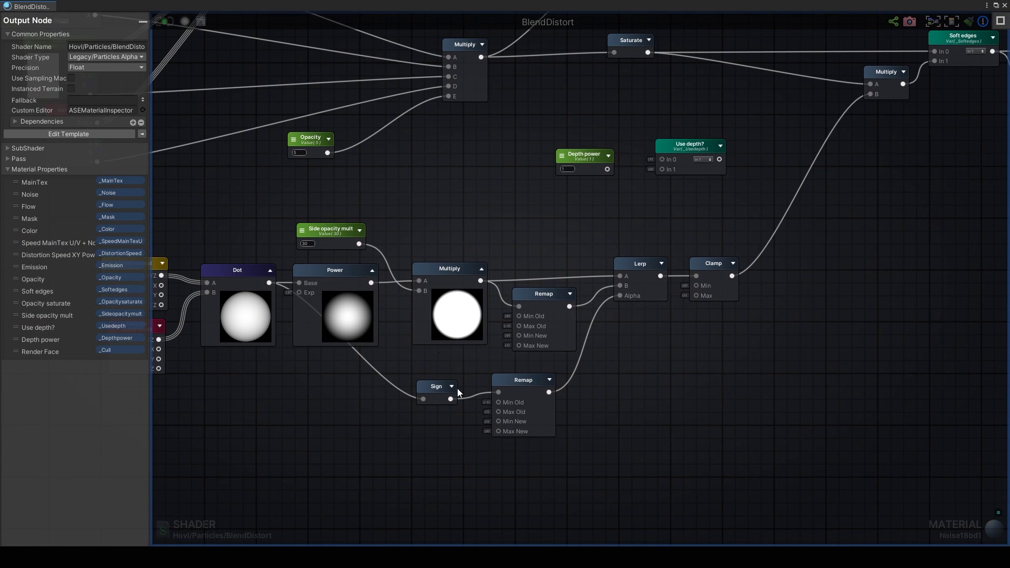
scroll(528, 389, "up", 3)
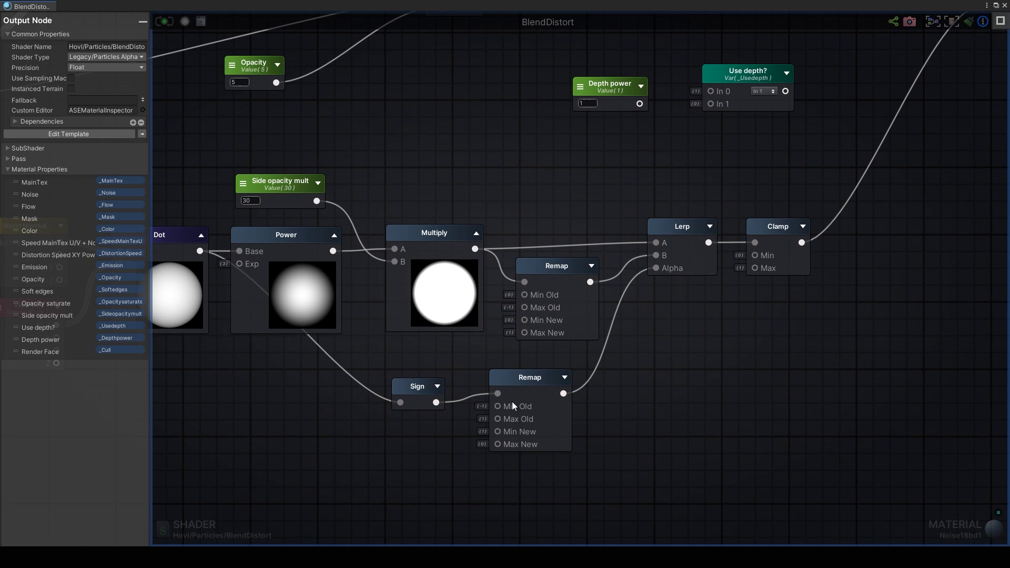